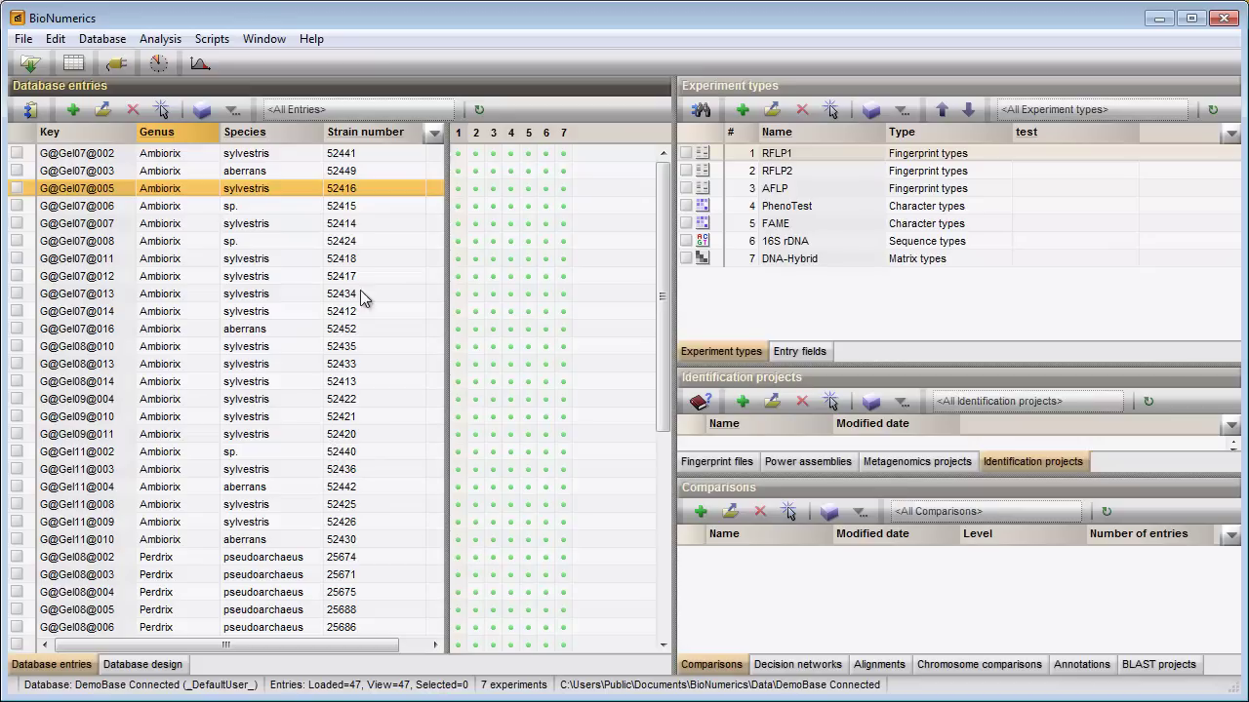
Add a composite data set experiment type named 'RFLP-combined' as type 8.
click(740, 116)
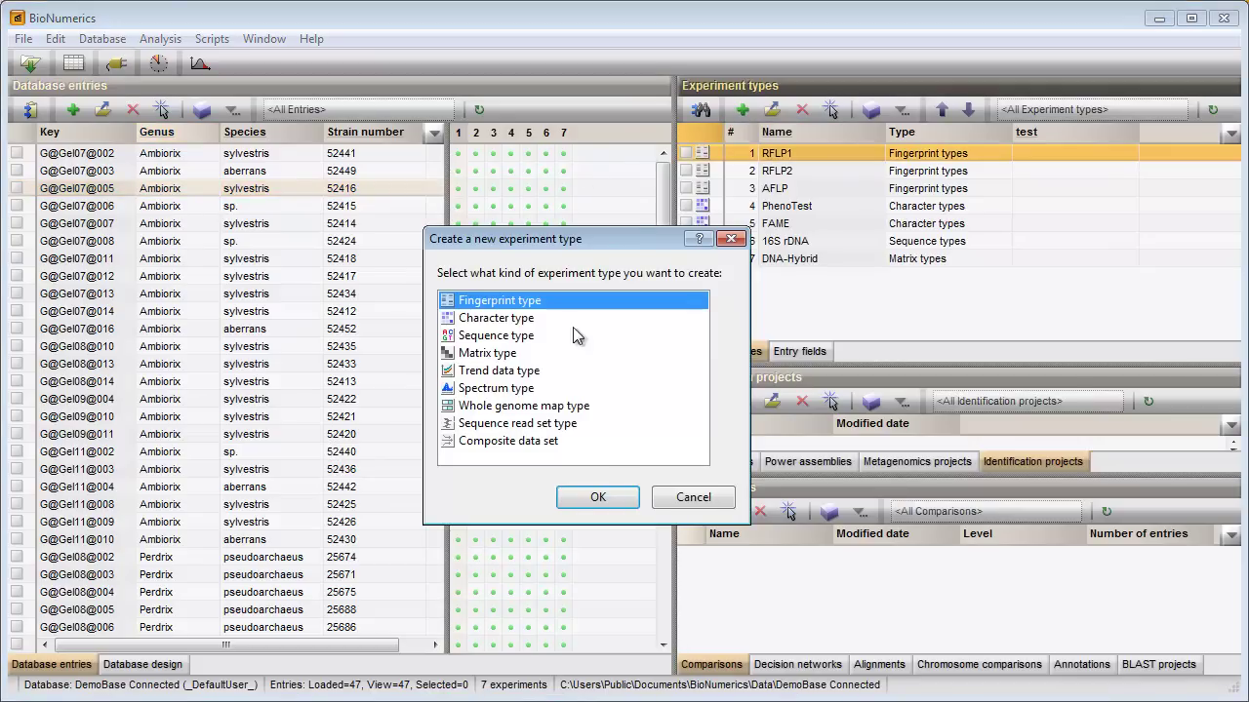
click(525, 444)
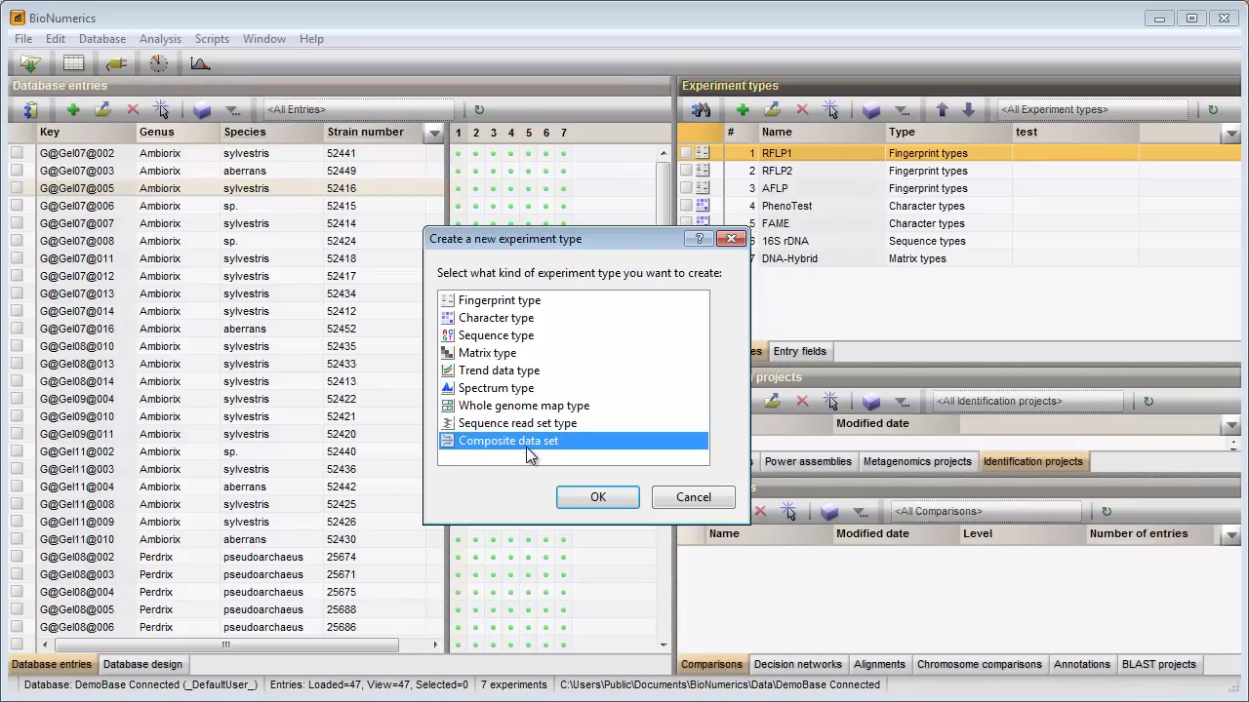
click(595, 499)
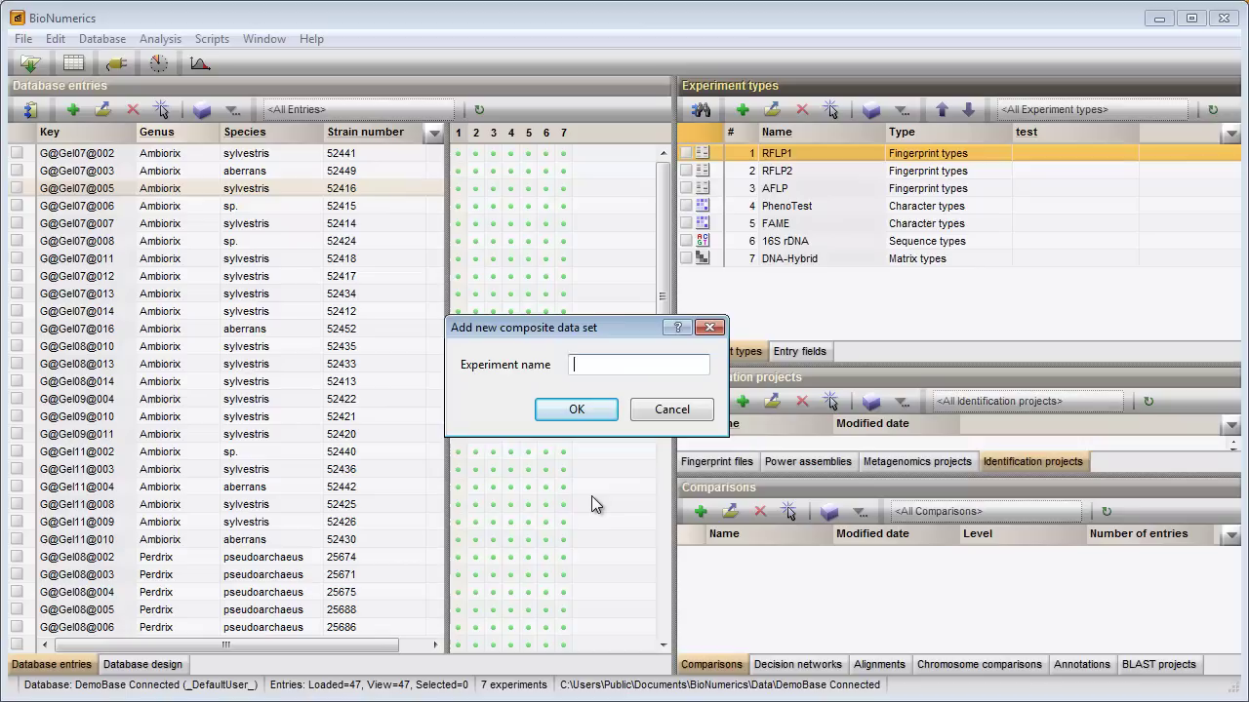
text(RFLP-combined)
key(Return)
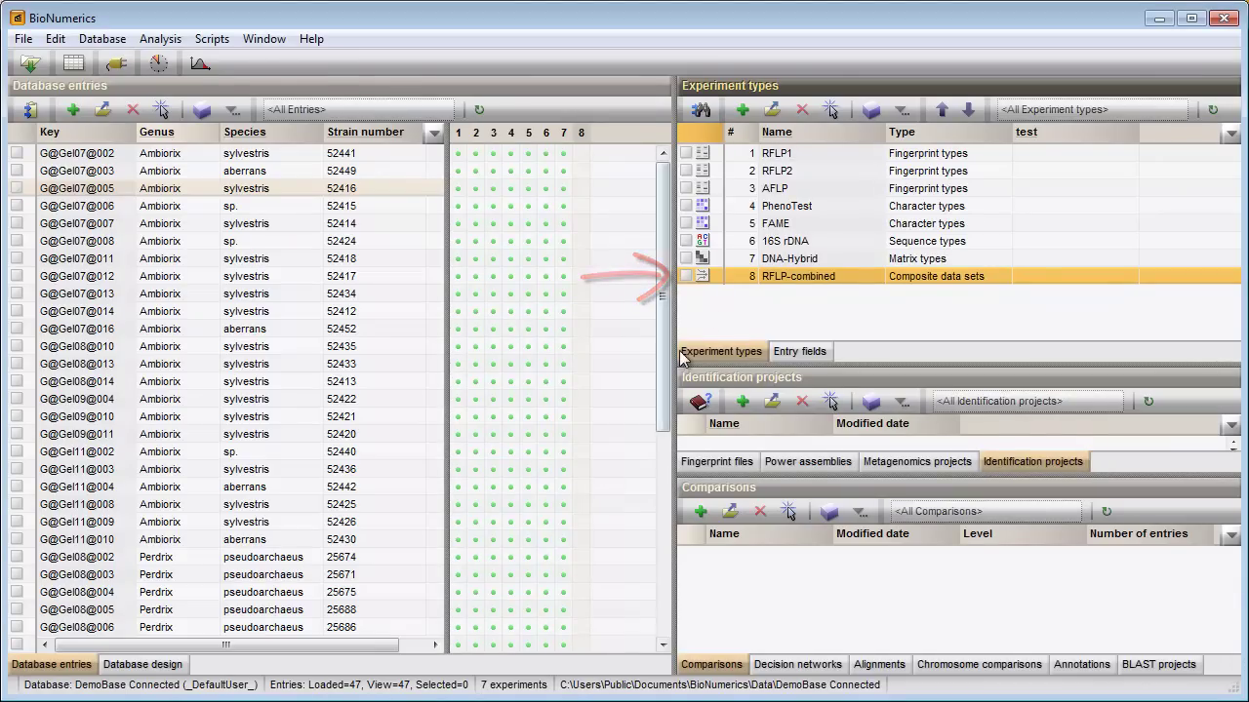
Include RFLP1 and RFLP2 at 1x weight in RFLP-combined and enable correction for internal weights.
double_click(762, 279)
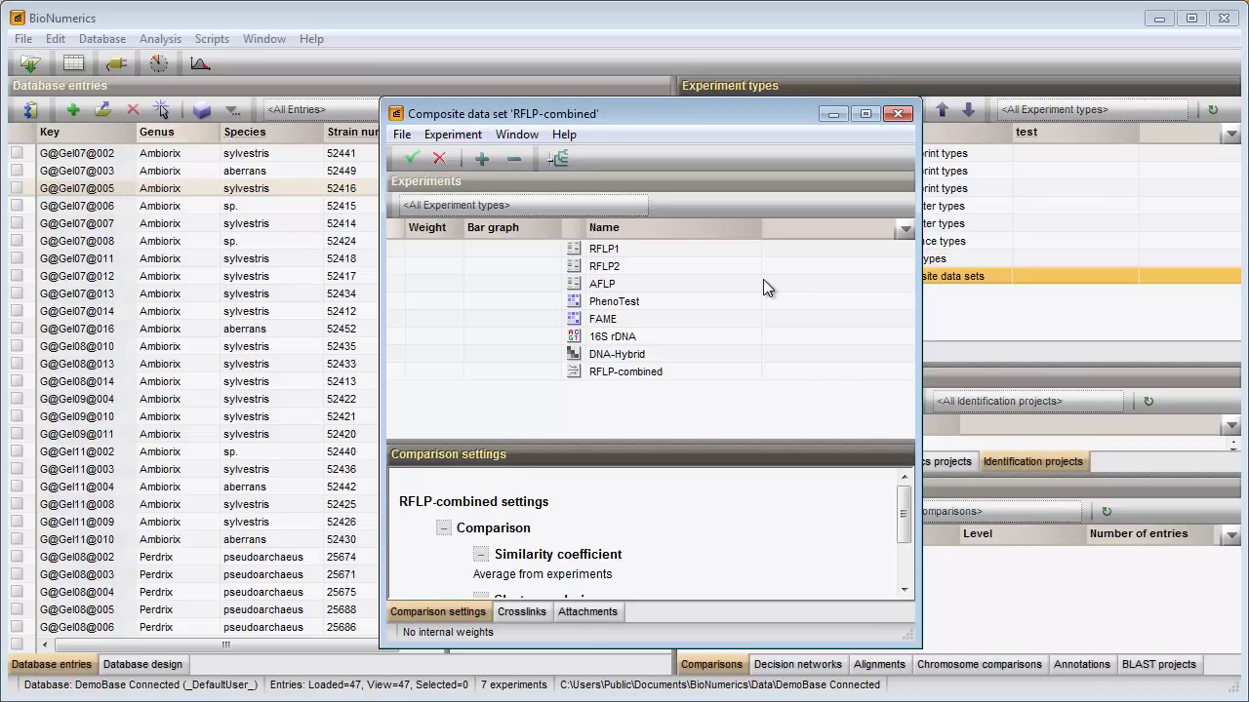
double_click(594, 255)
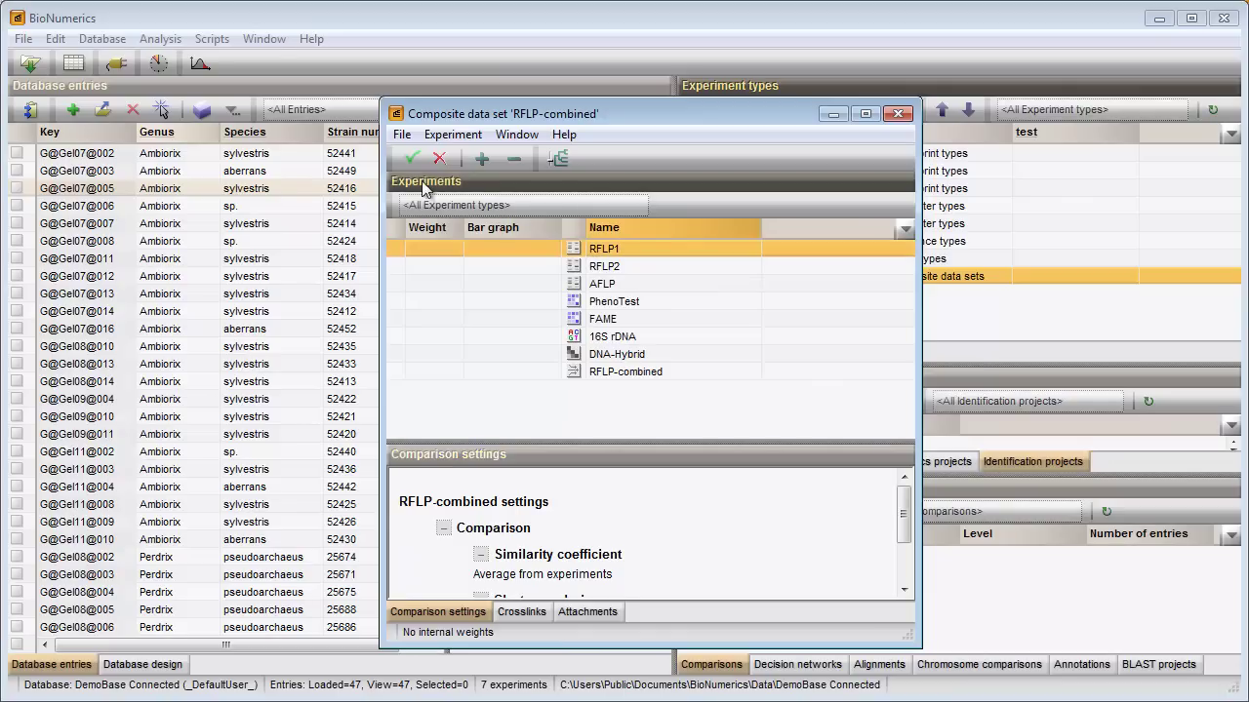
double_click(584, 263)
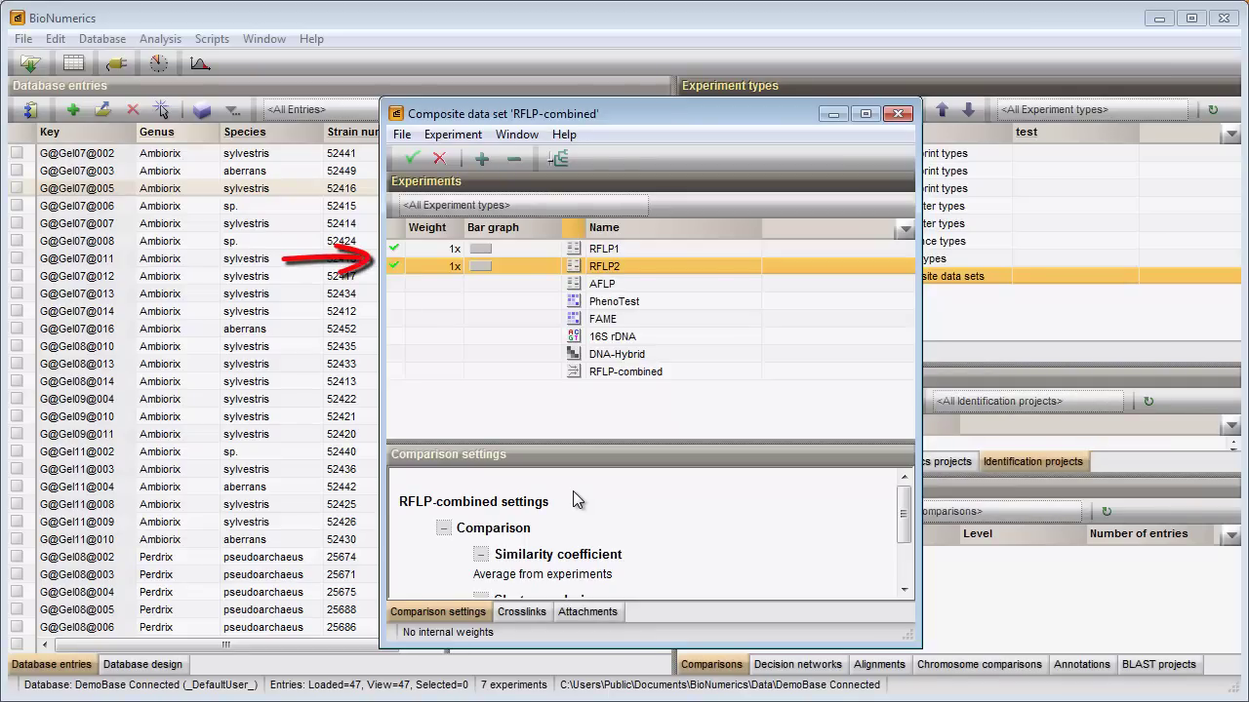
click(453, 134)
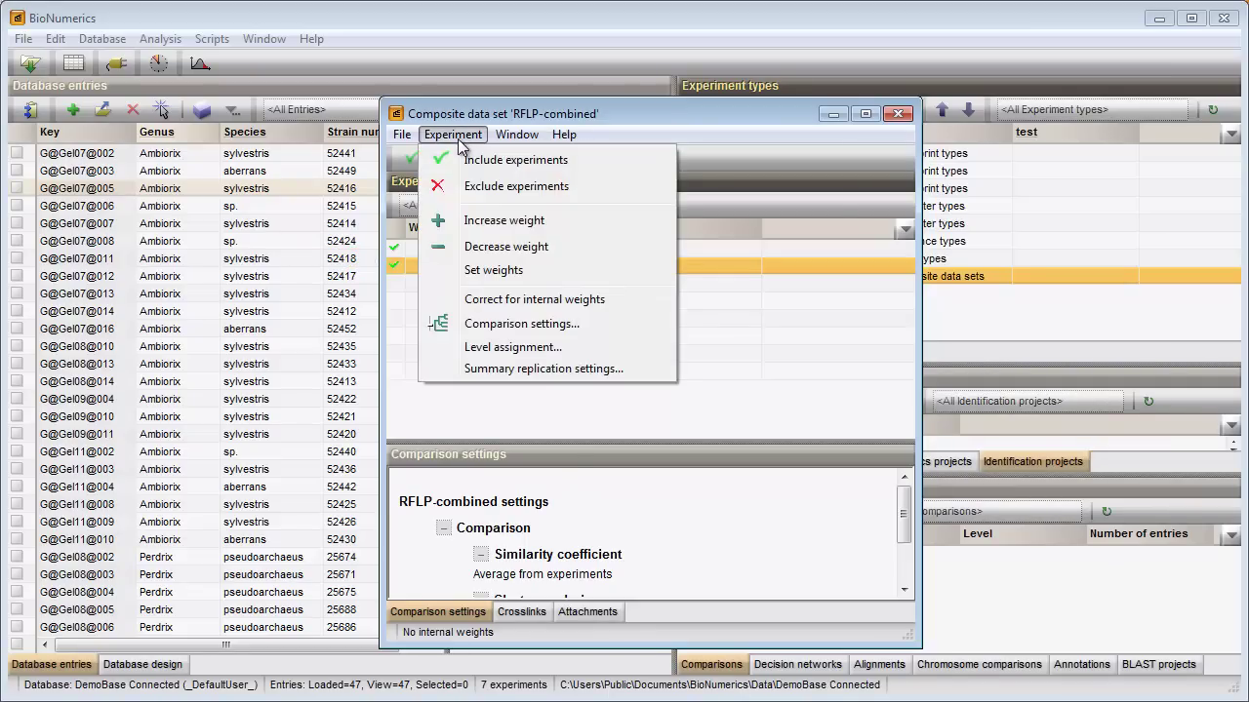
click(479, 300)
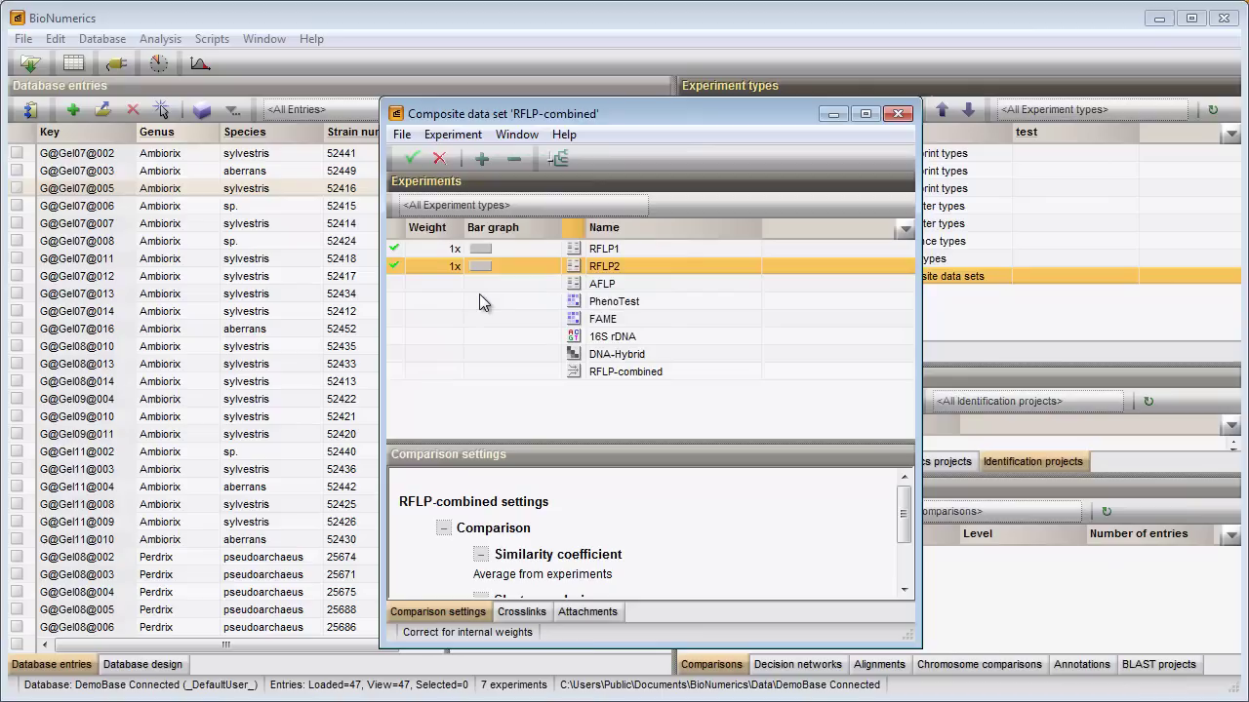
Close the RFLP-combined window and select all 47 database entries with Ctrl+A.
click(898, 114)
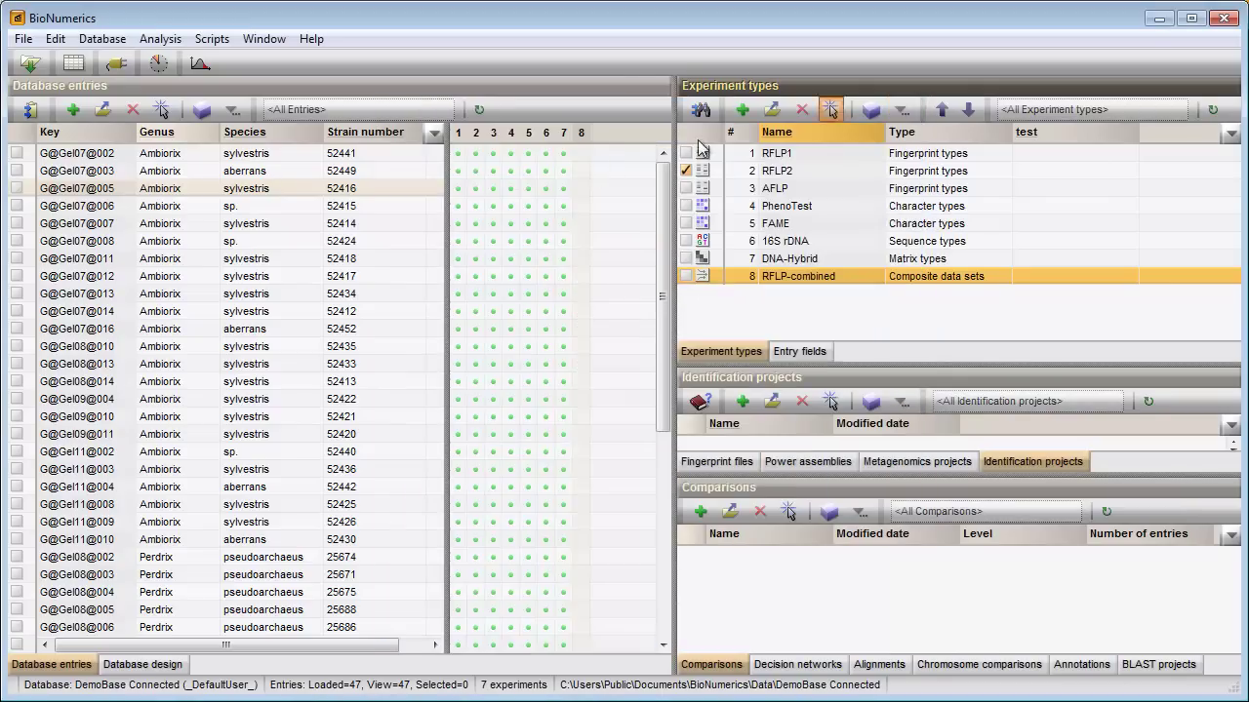
click(310, 292)
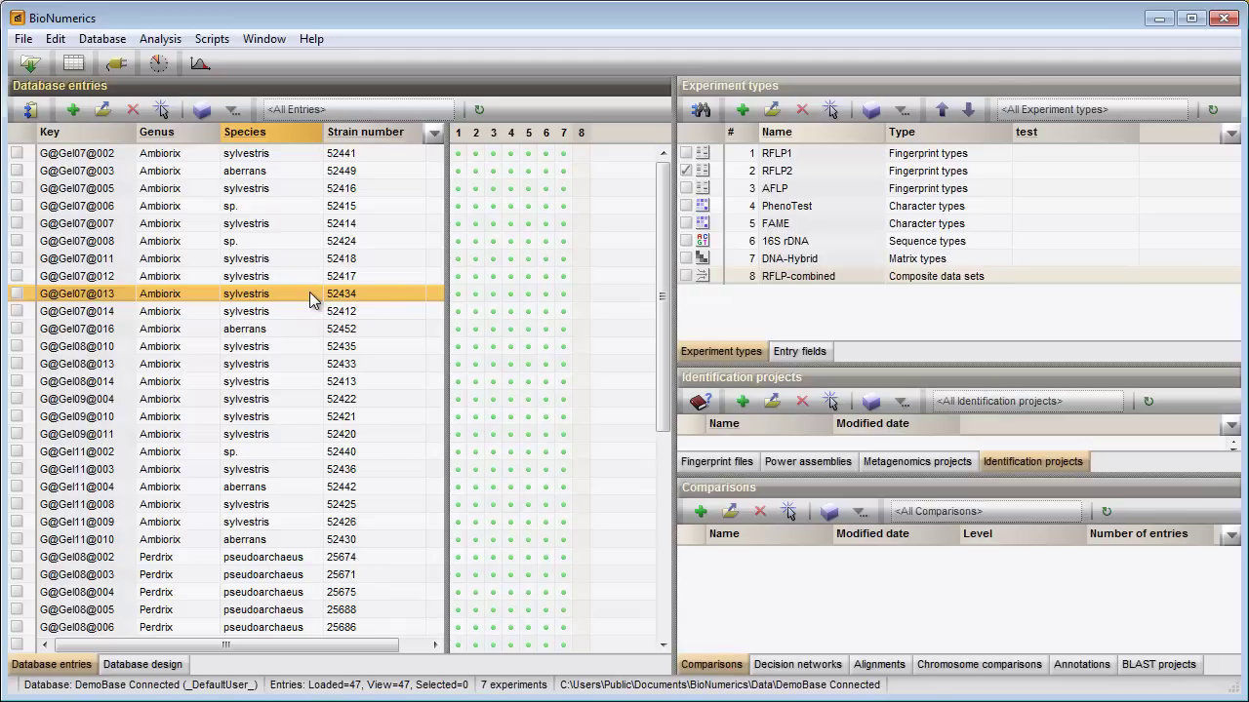
key(ctrl+a)
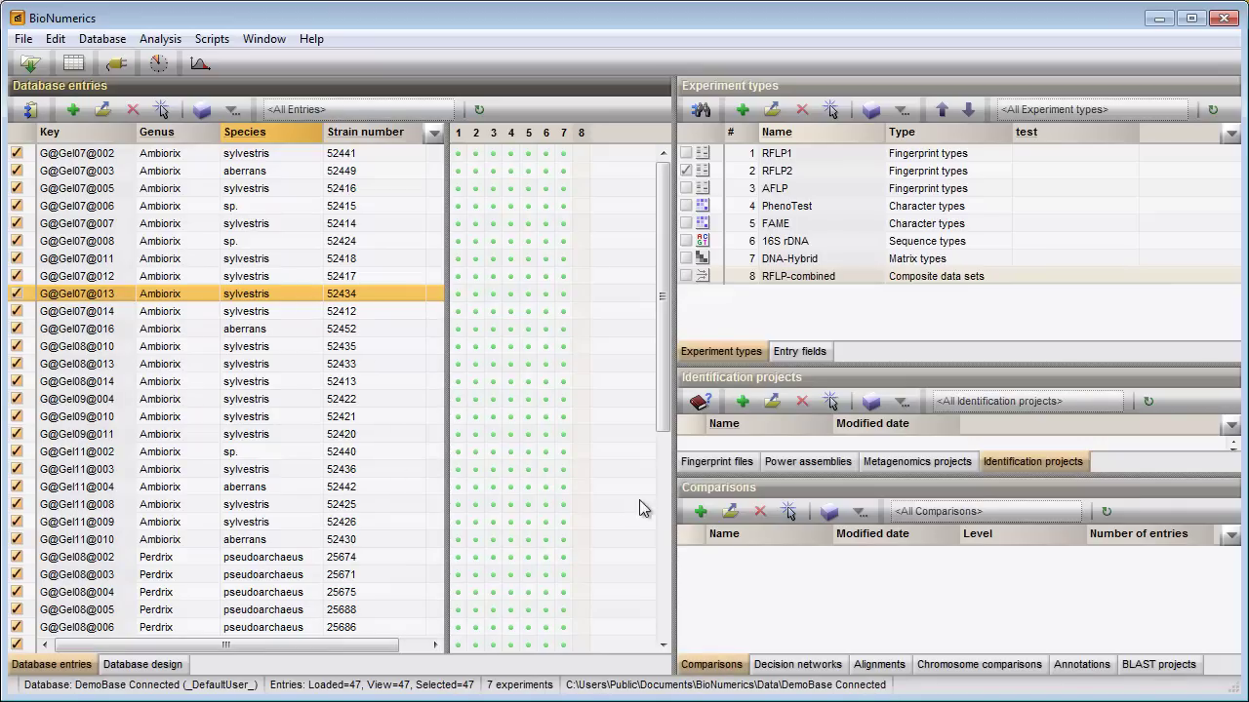
Compare the 47 entries and cluster RFLP-combined by averaging similarities from its experiments.
click(693, 512)
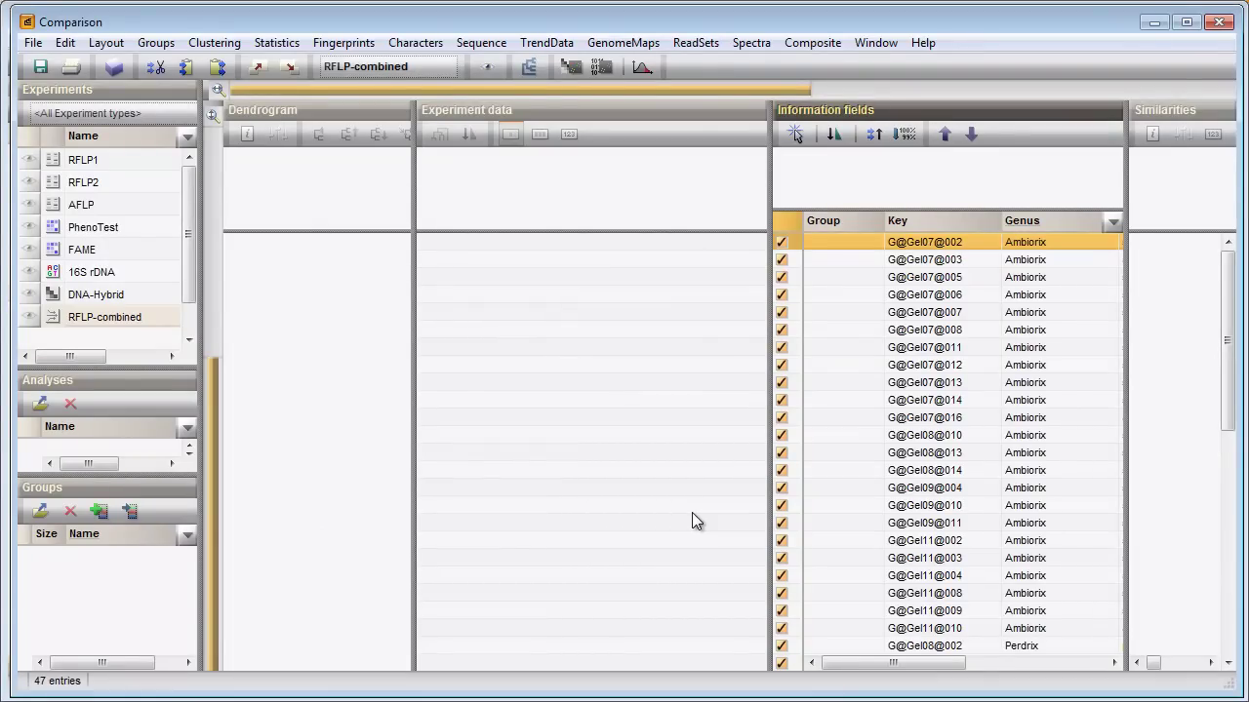
click(85, 320)
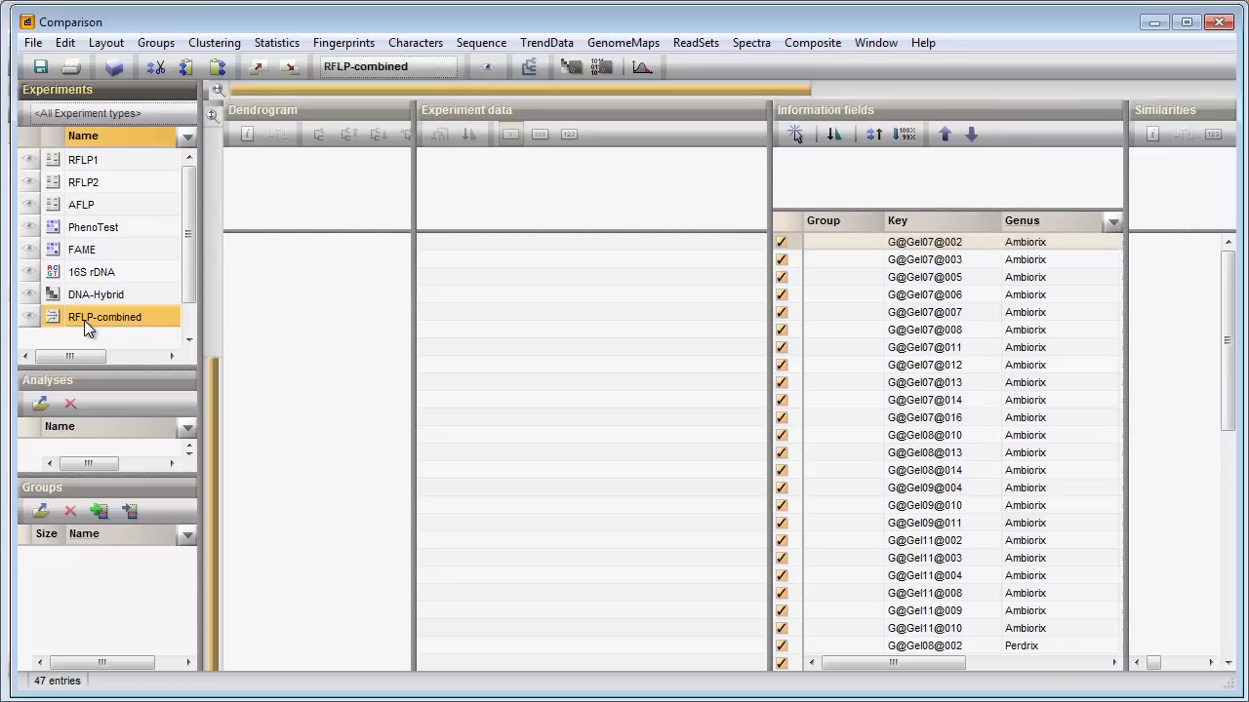
click(527, 68)
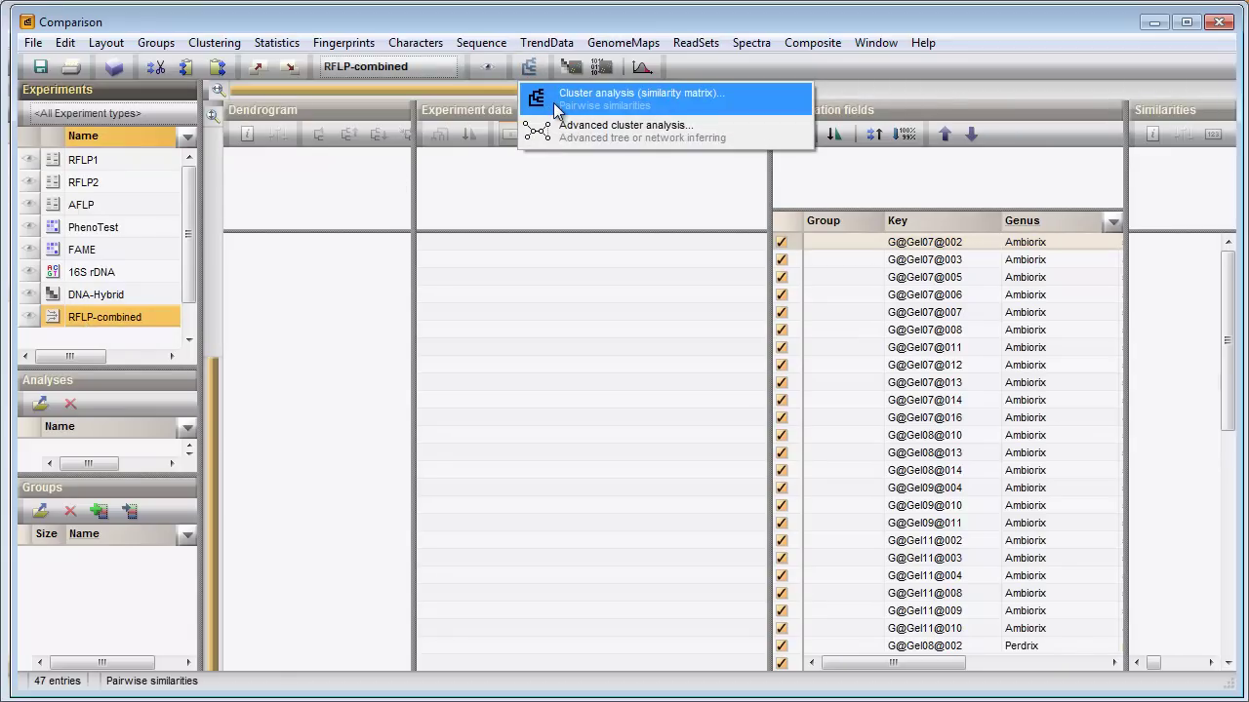
click(554, 104)
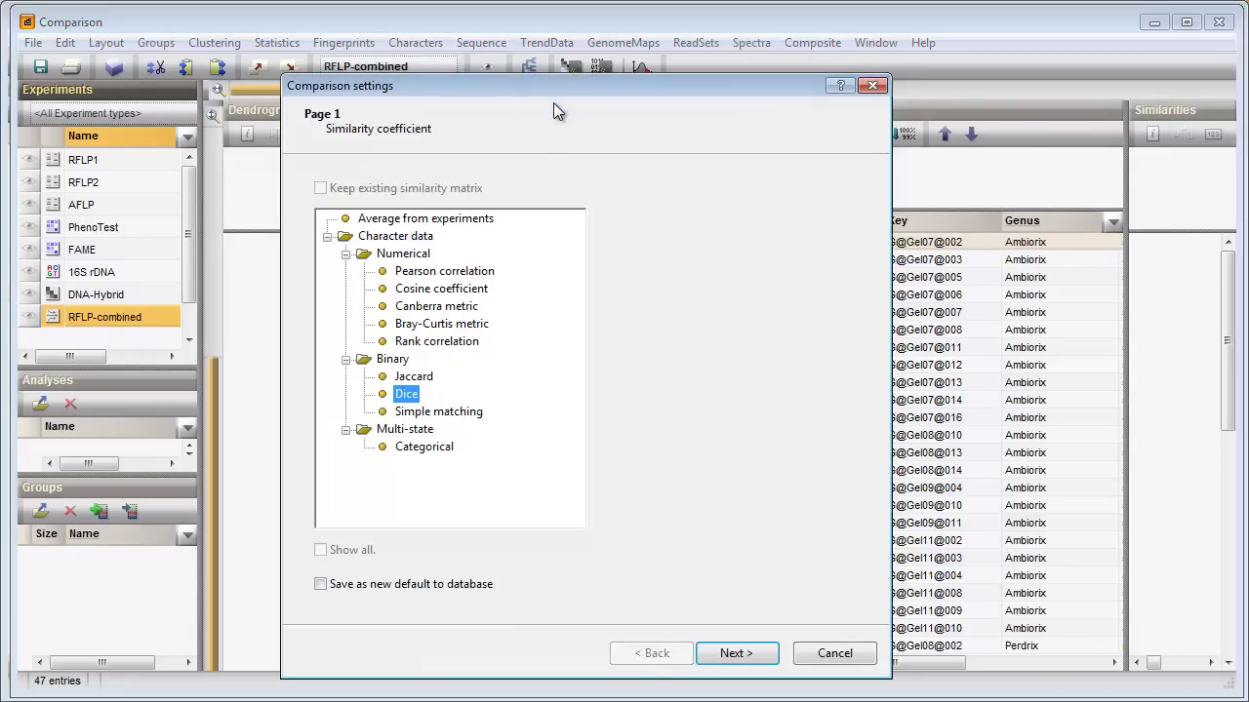
click(459, 219)
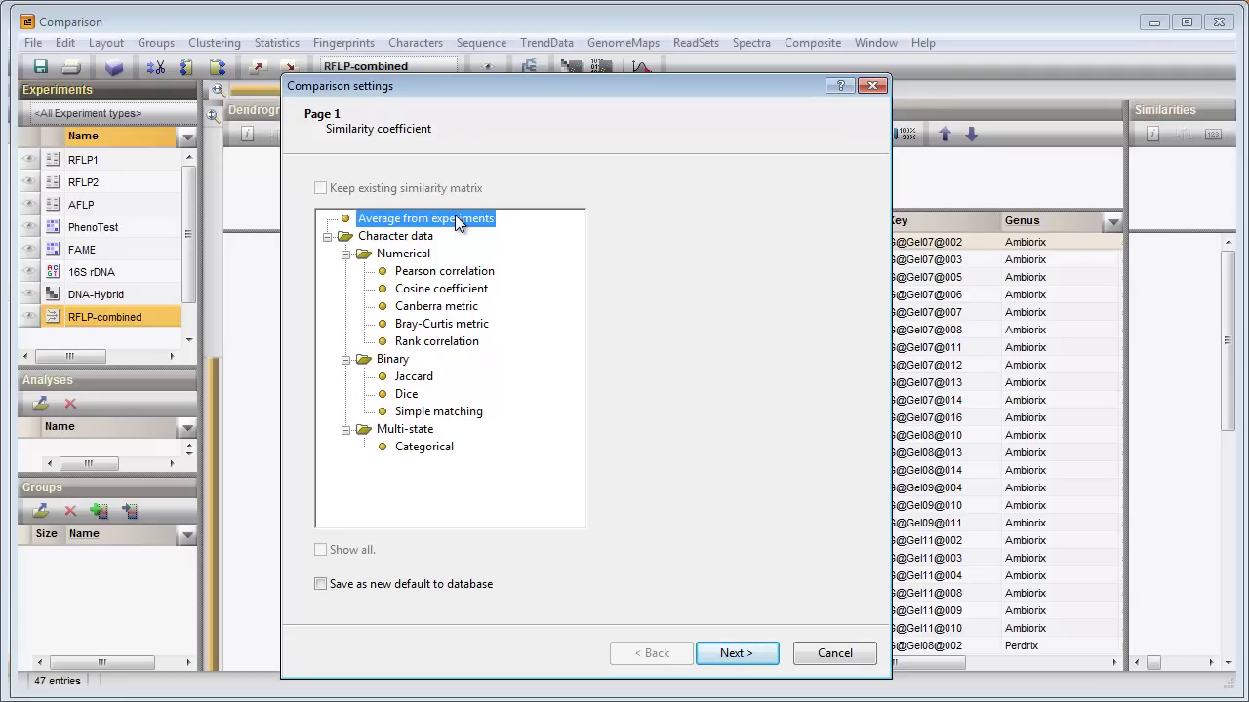
click(724, 654)
click(734, 654)
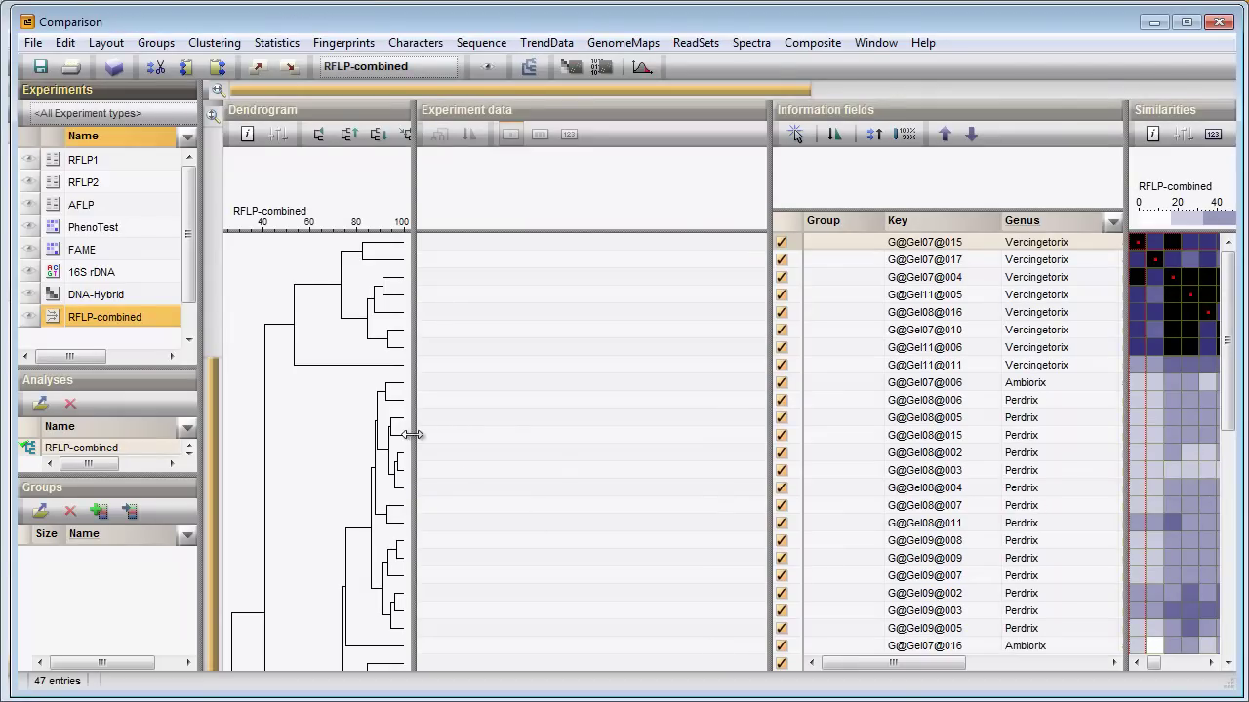
Widen the dendrogram panel and review the UPGMA/Pearson settings report before closing it.
drag(411, 434, 664, 416)
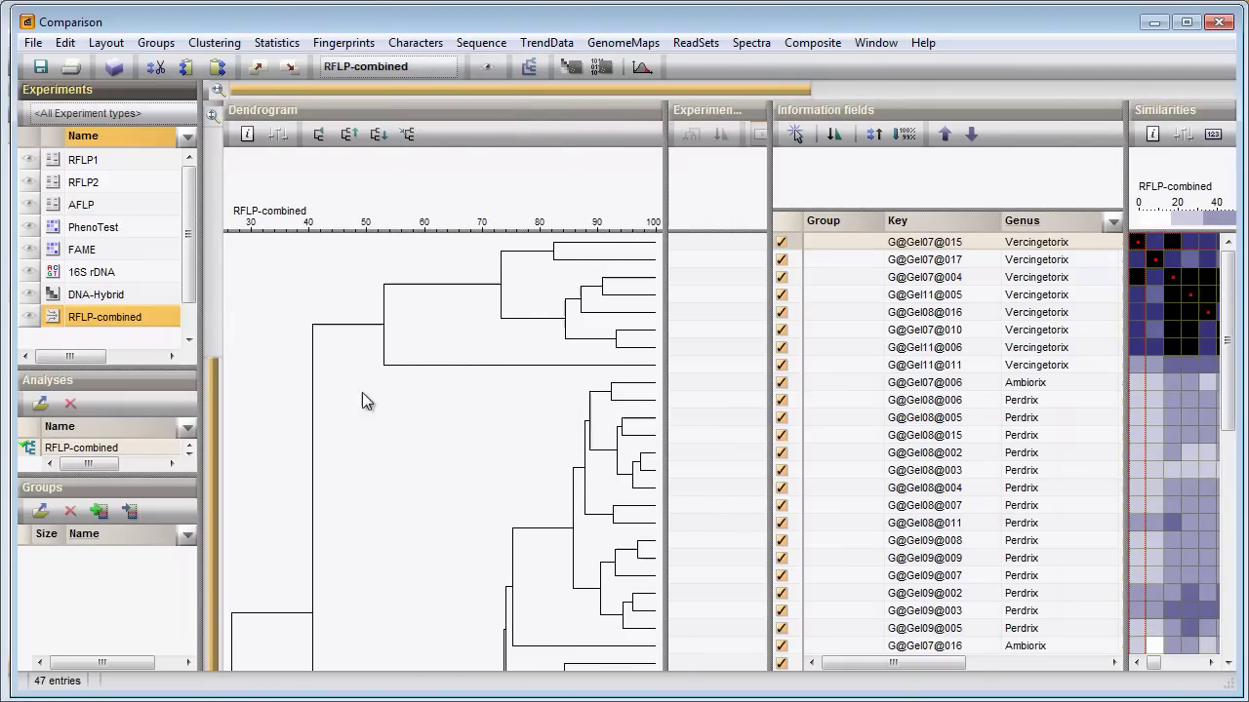
mouse_move(218, 365)
mouse_down()
mouse_move(222, 474)
mouse_move(238, 369)
mouse_up()
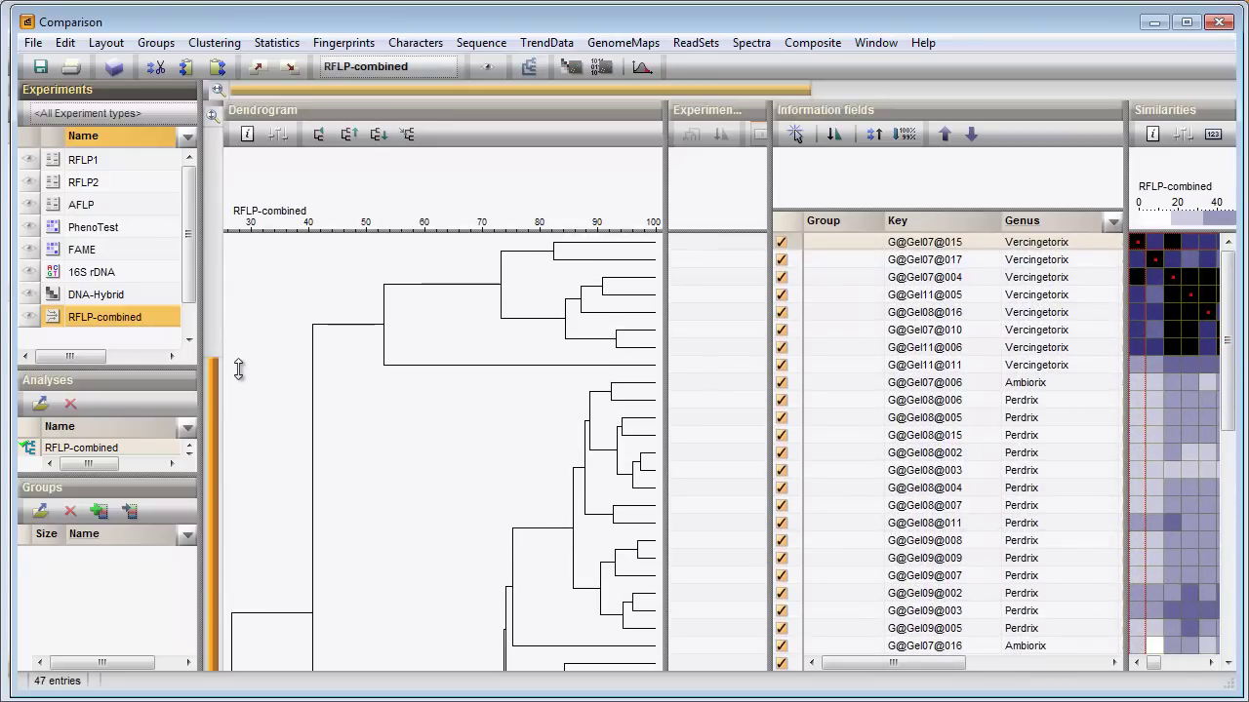
click(247, 134)
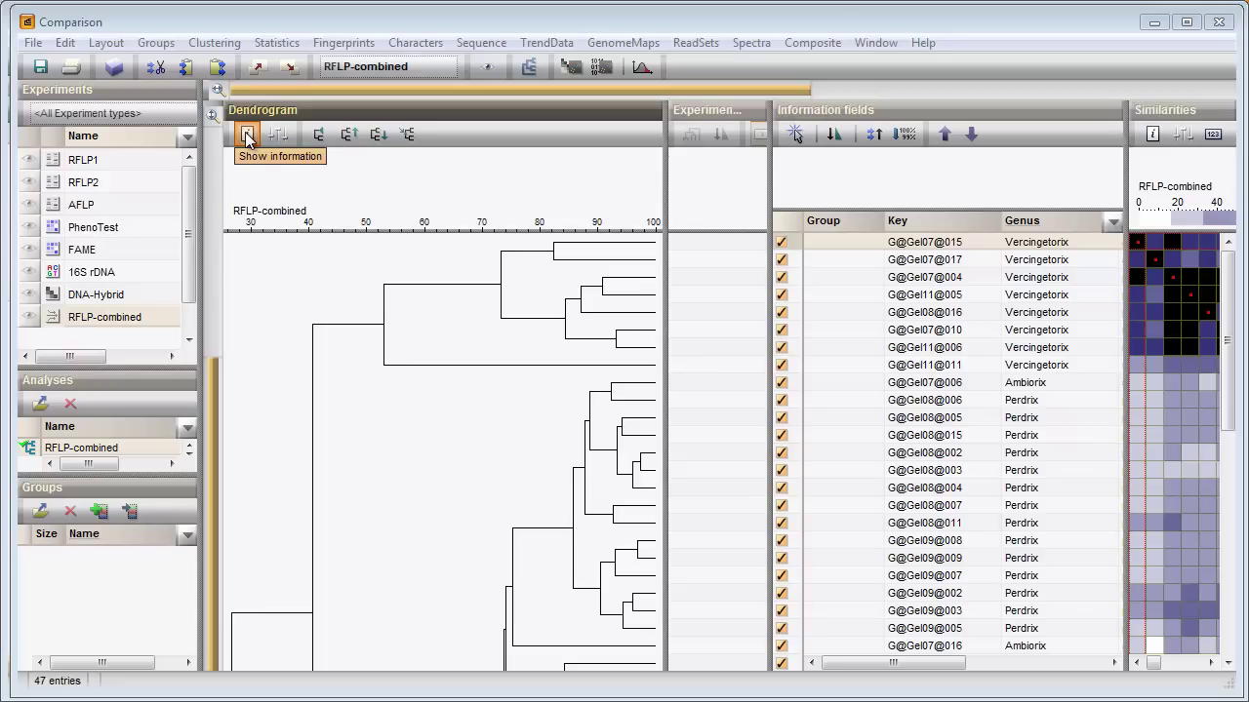
click(247, 135)
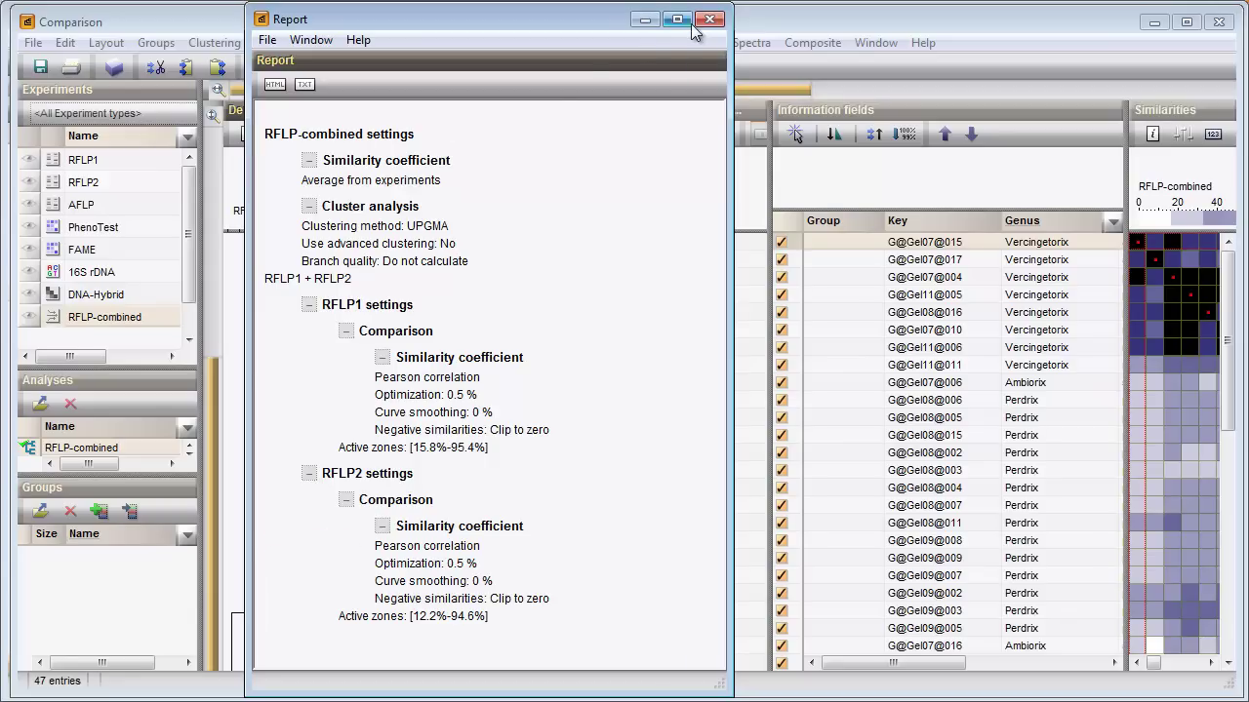
click(709, 21)
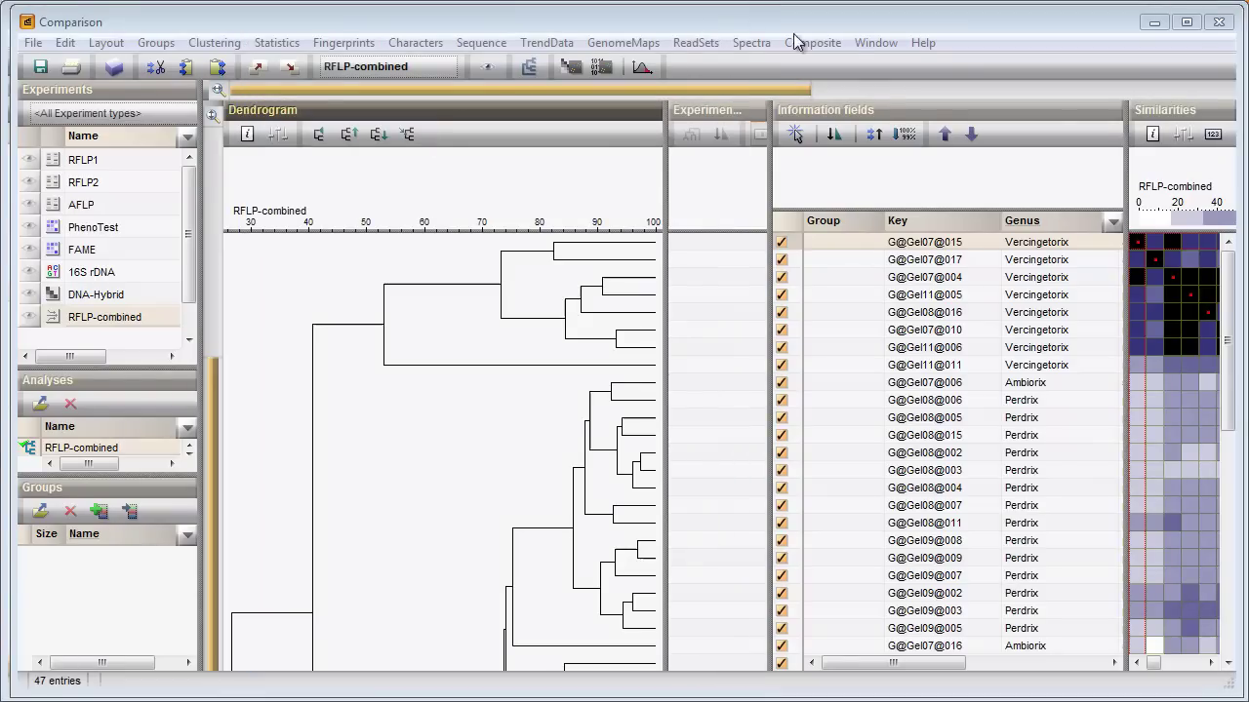
click(1153, 23)
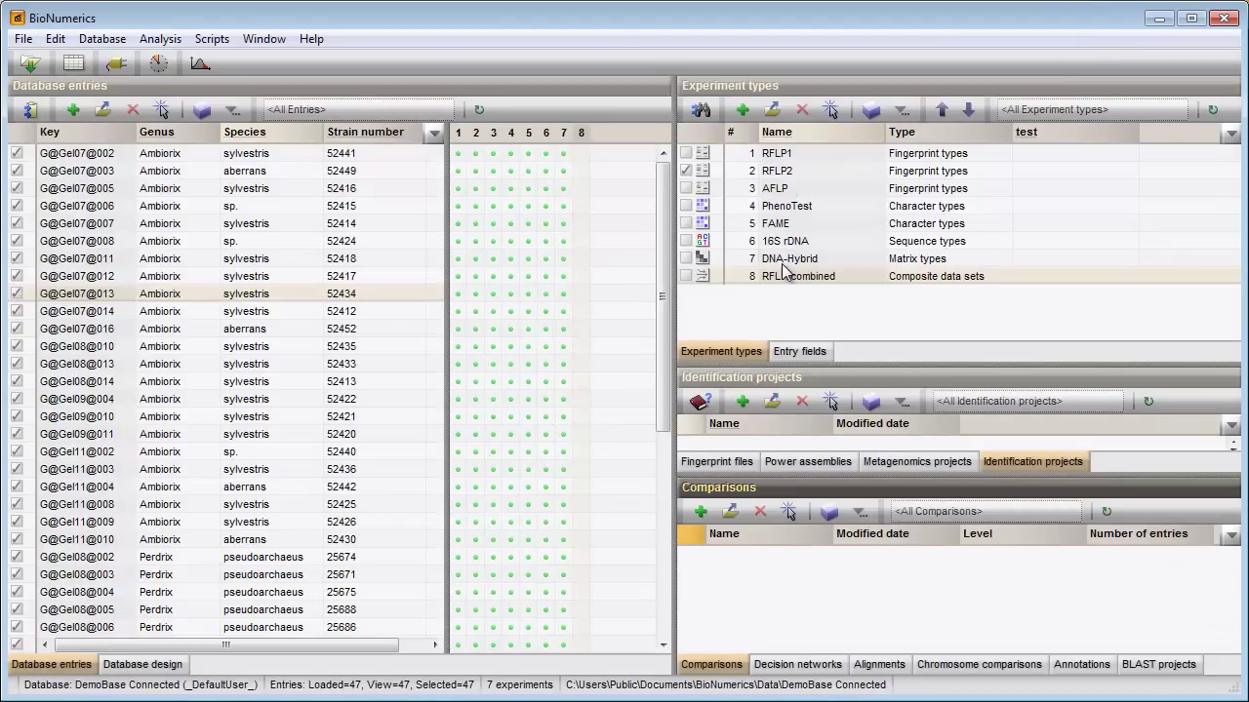
double_click(780, 156)
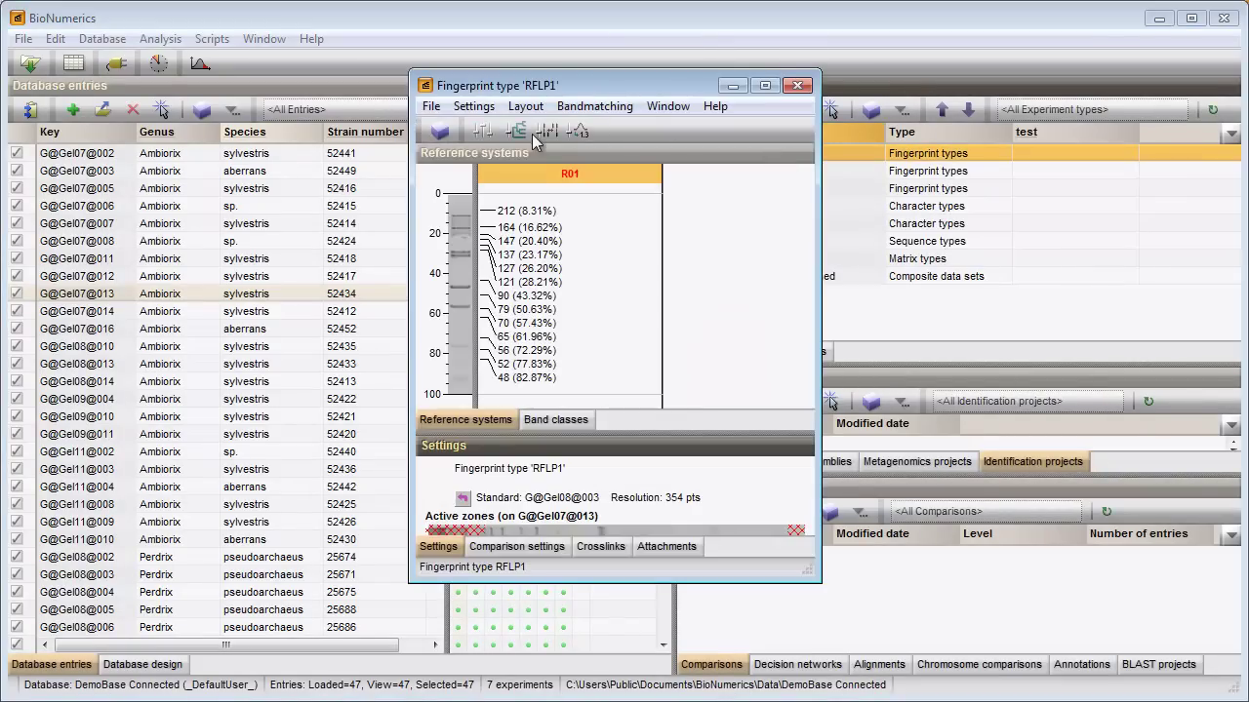
click(515, 131)
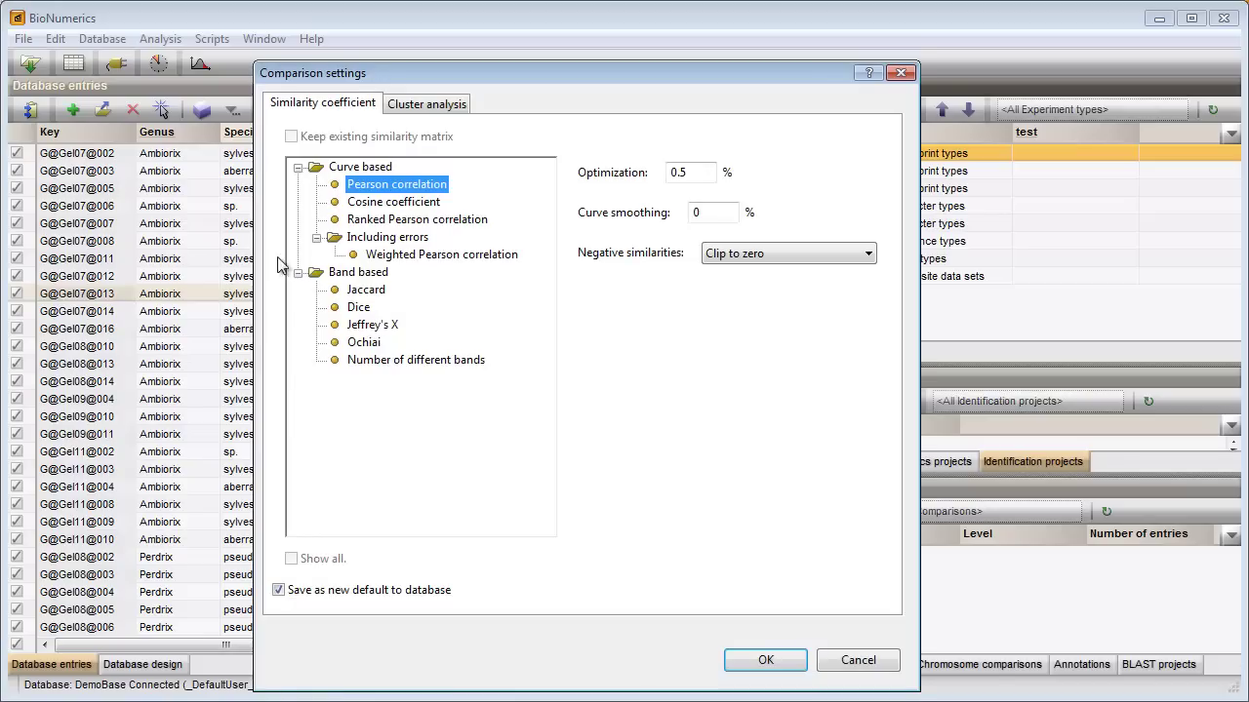
click(859, 660)
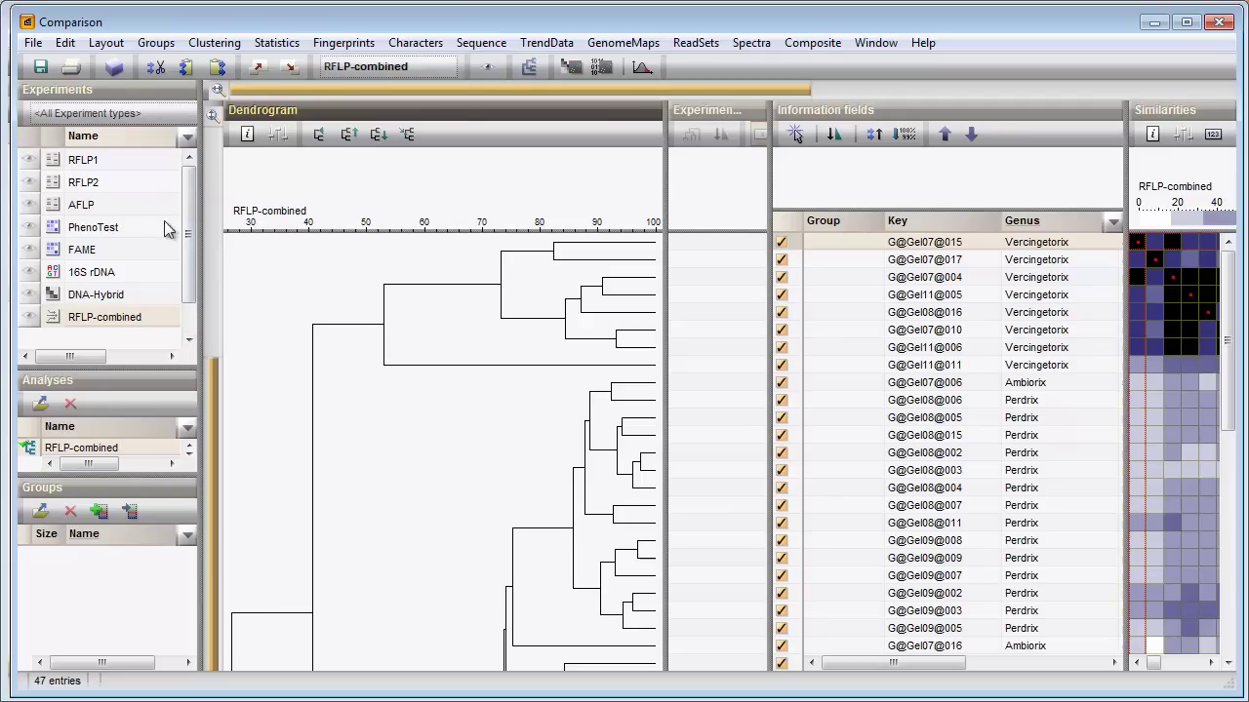
Run band matching for RFLP1, finding band classes on all entries.
click(98, 161)
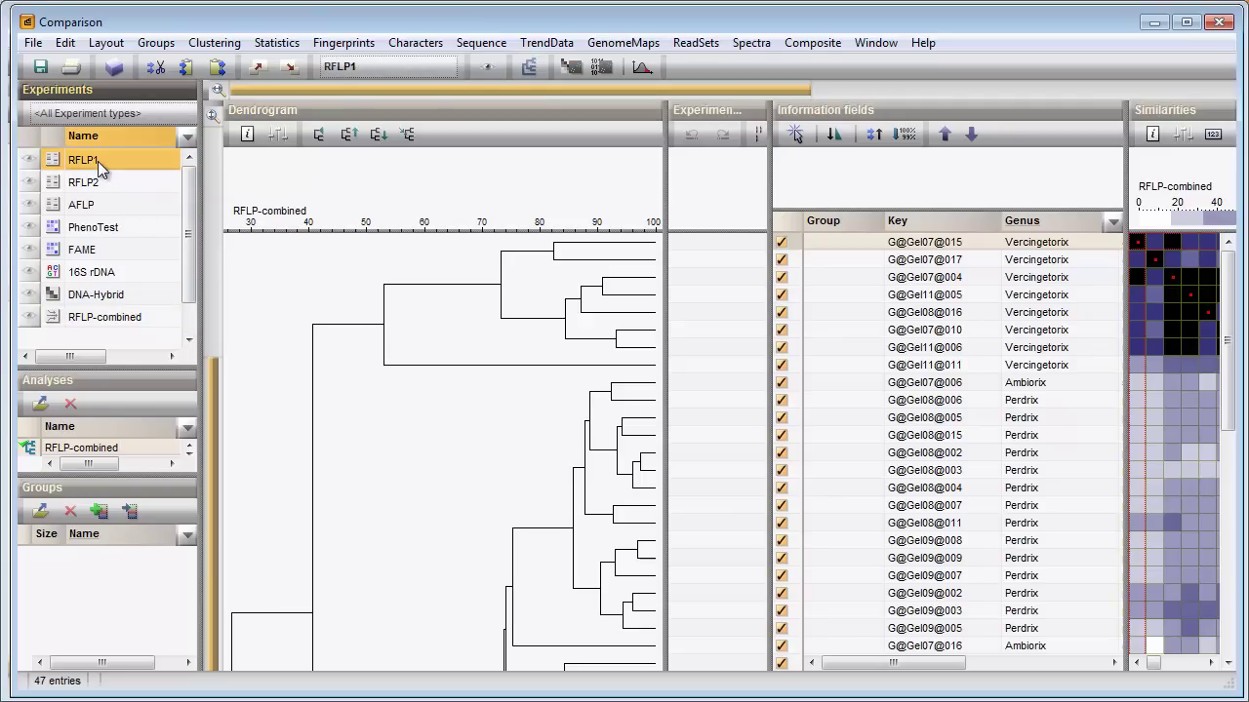
click(344, 43)
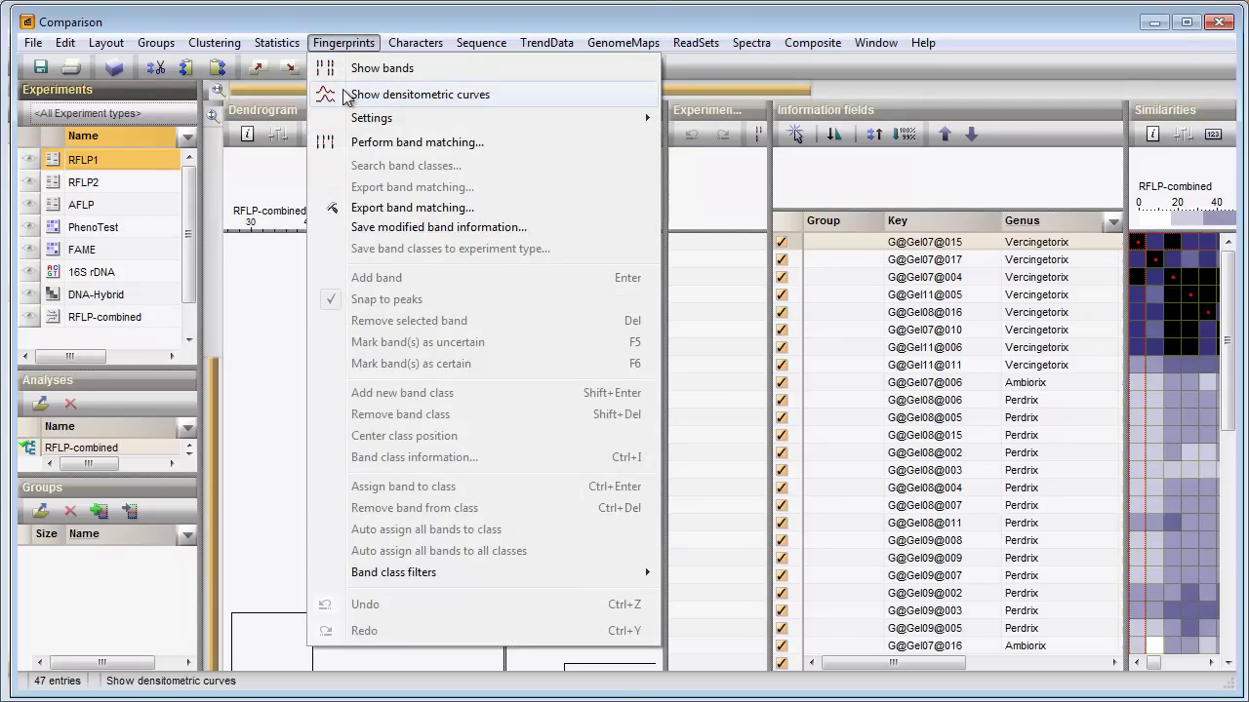
click(405, 140)
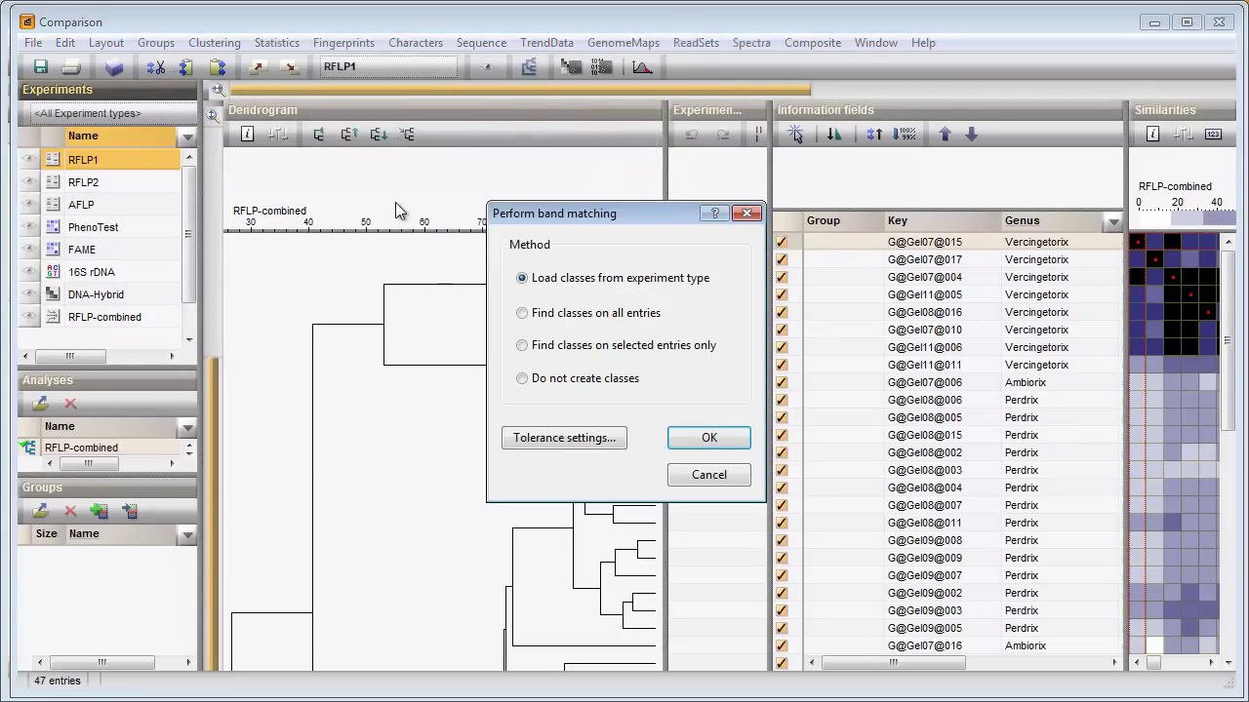
click(523, 313)
click(702, 436)
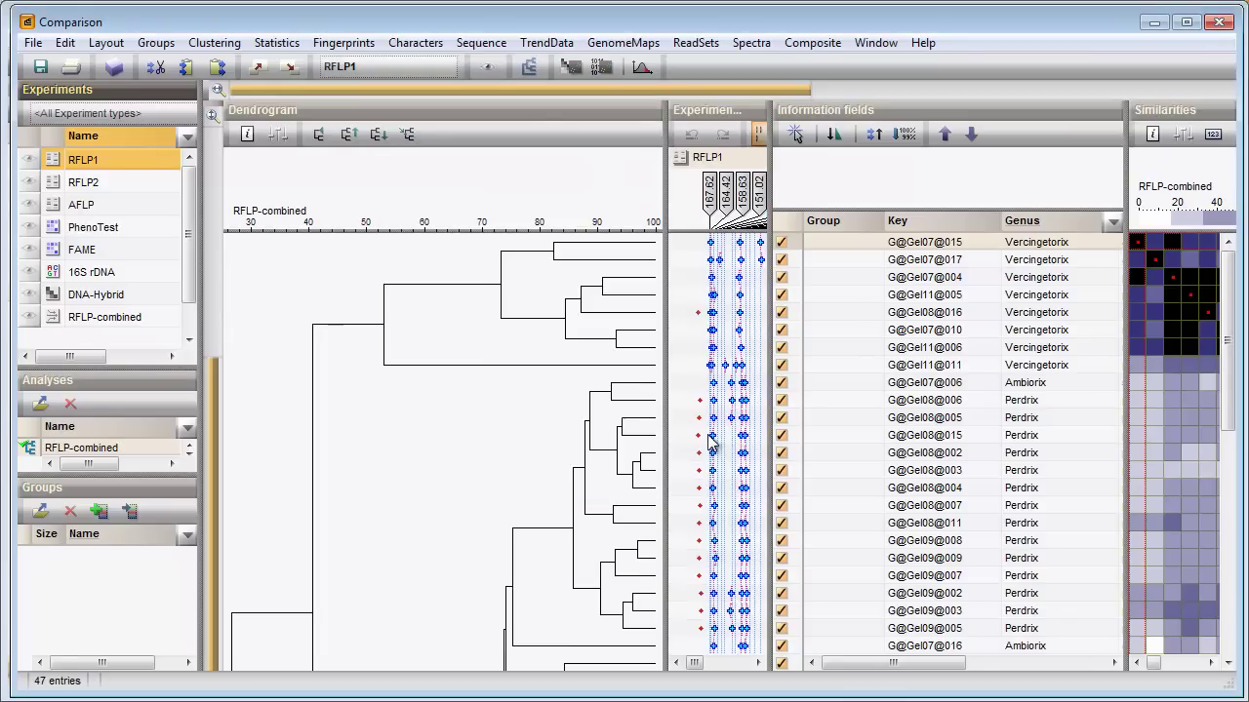
Run band matching for RFLP2, finding band classes on all entries.
click(82, 183)
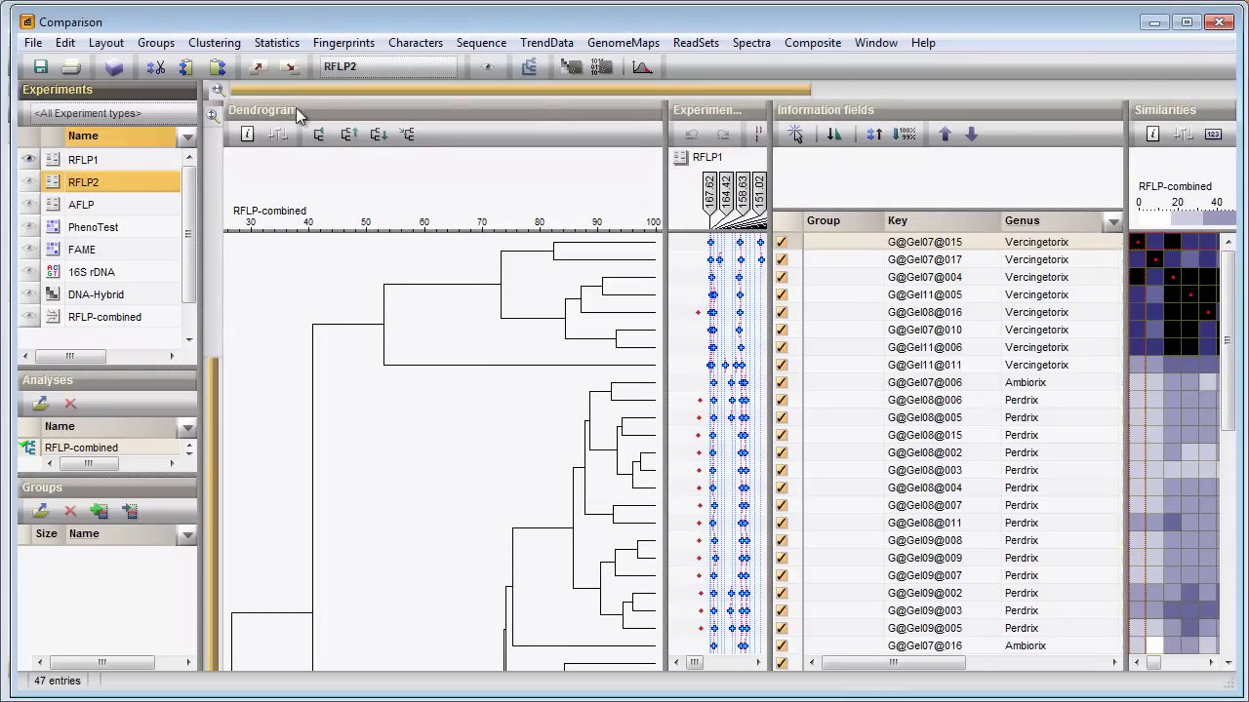
click(344, 43)
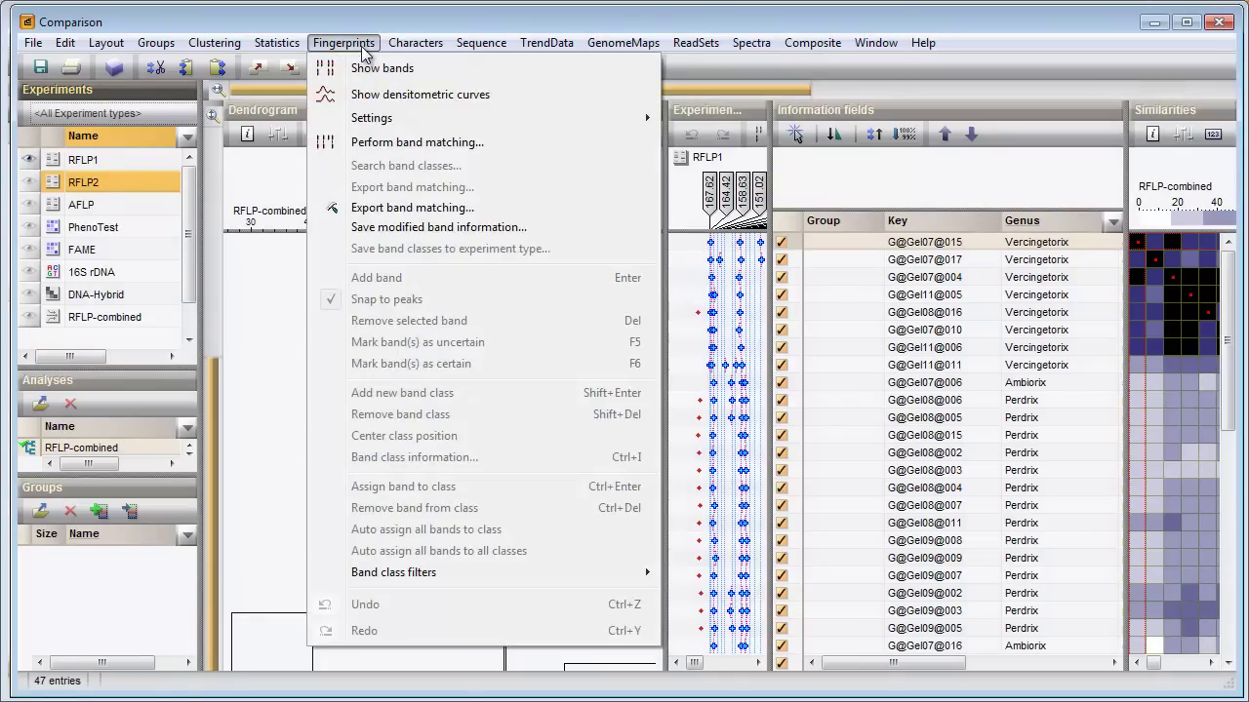
click(381, 143)
click(540, 313)
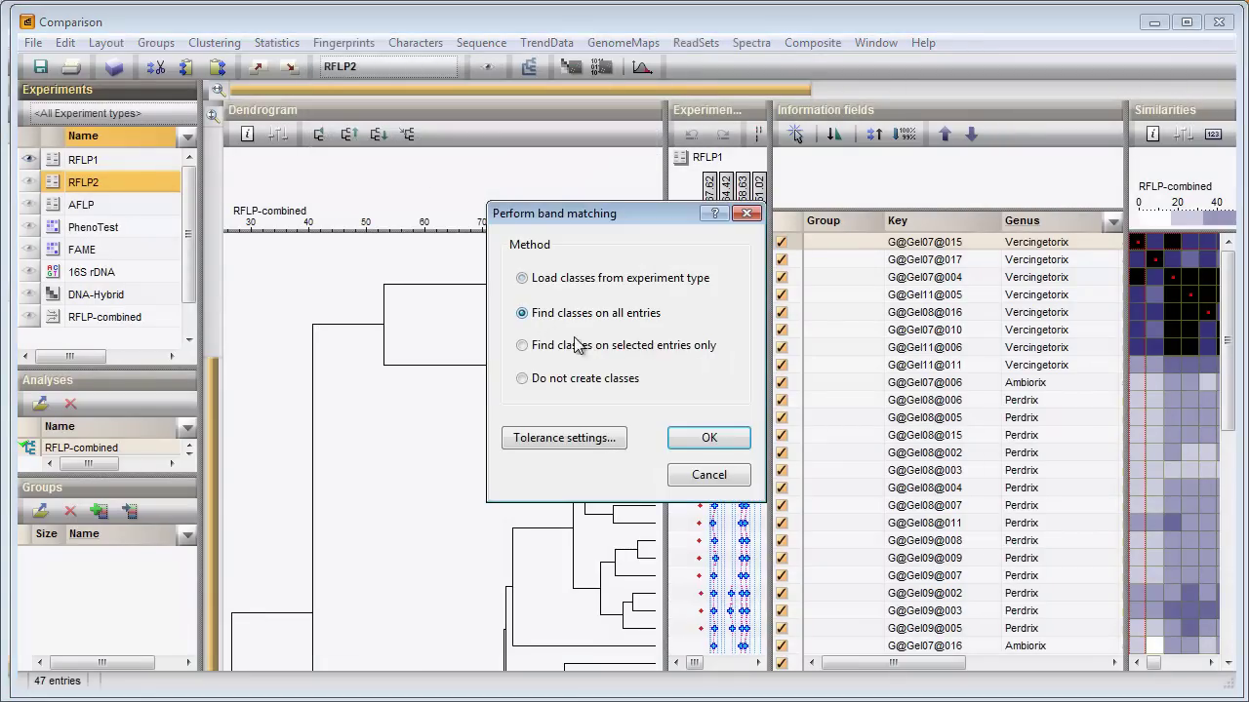
click(708, 439)
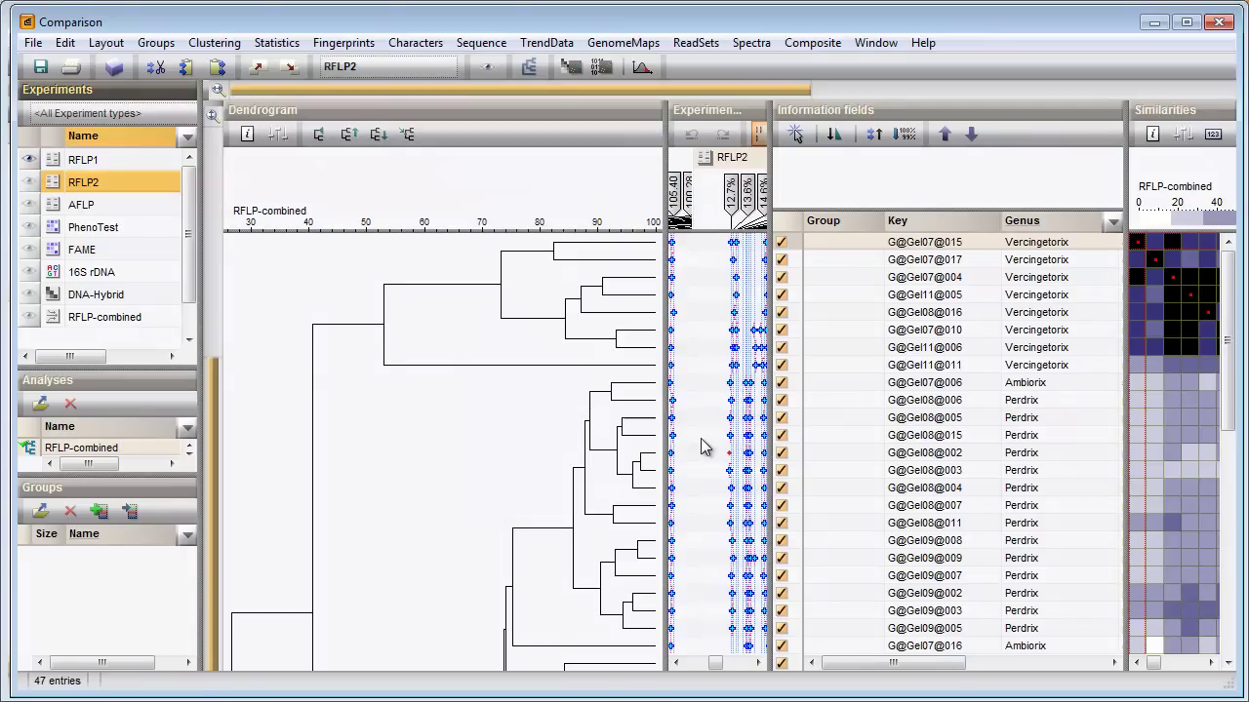
Show the RFLP-combined band-class table in a widened data panel with taller column headers.
click(28, 318)
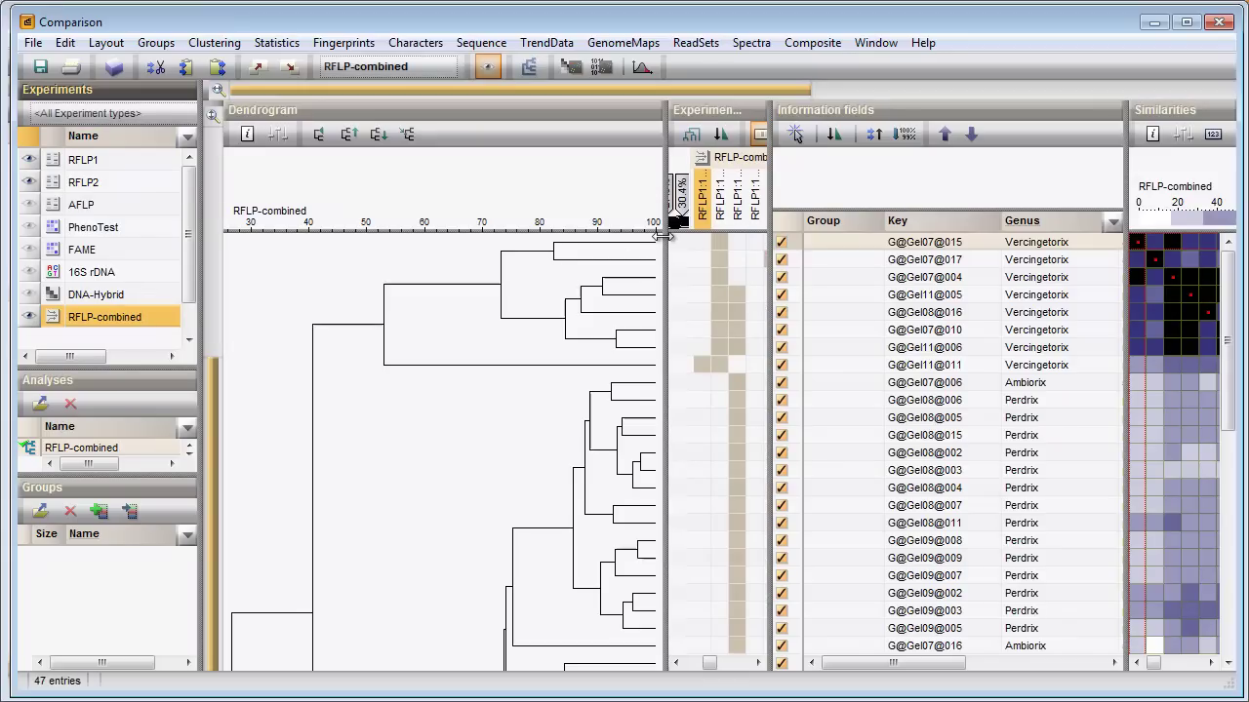
drag(663, 235, 350, 234)
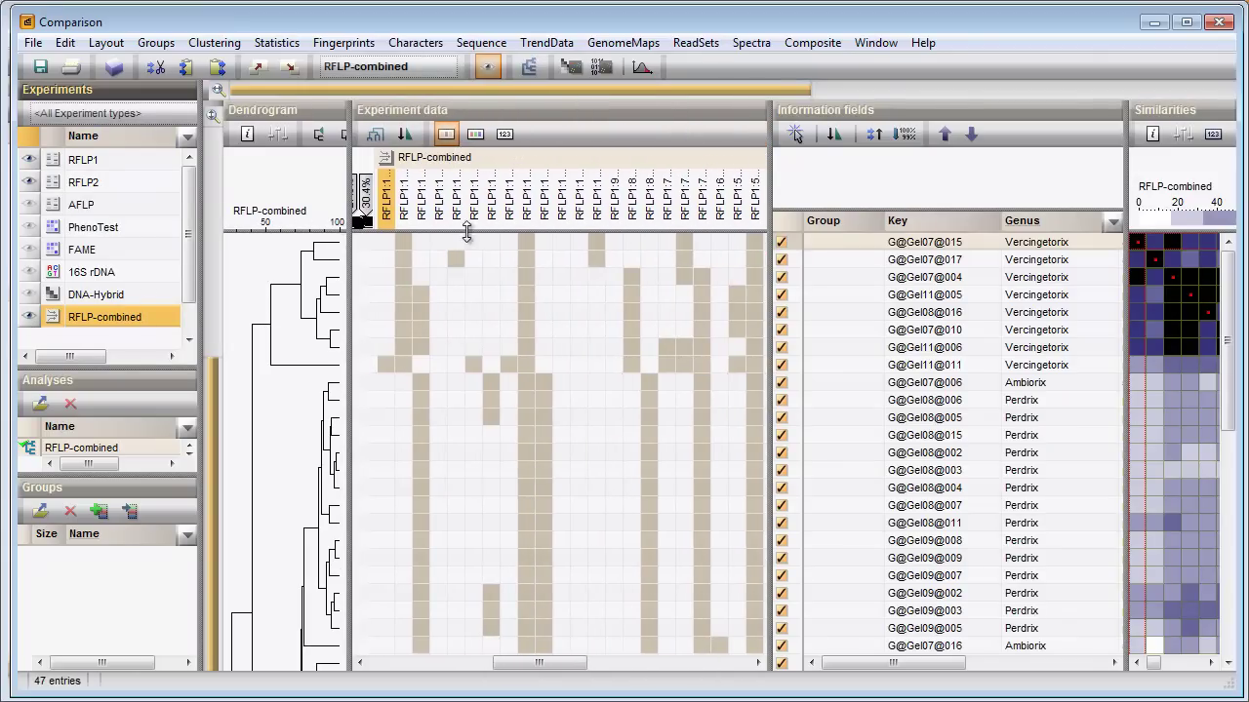
drag(466, 229, 462, 282)
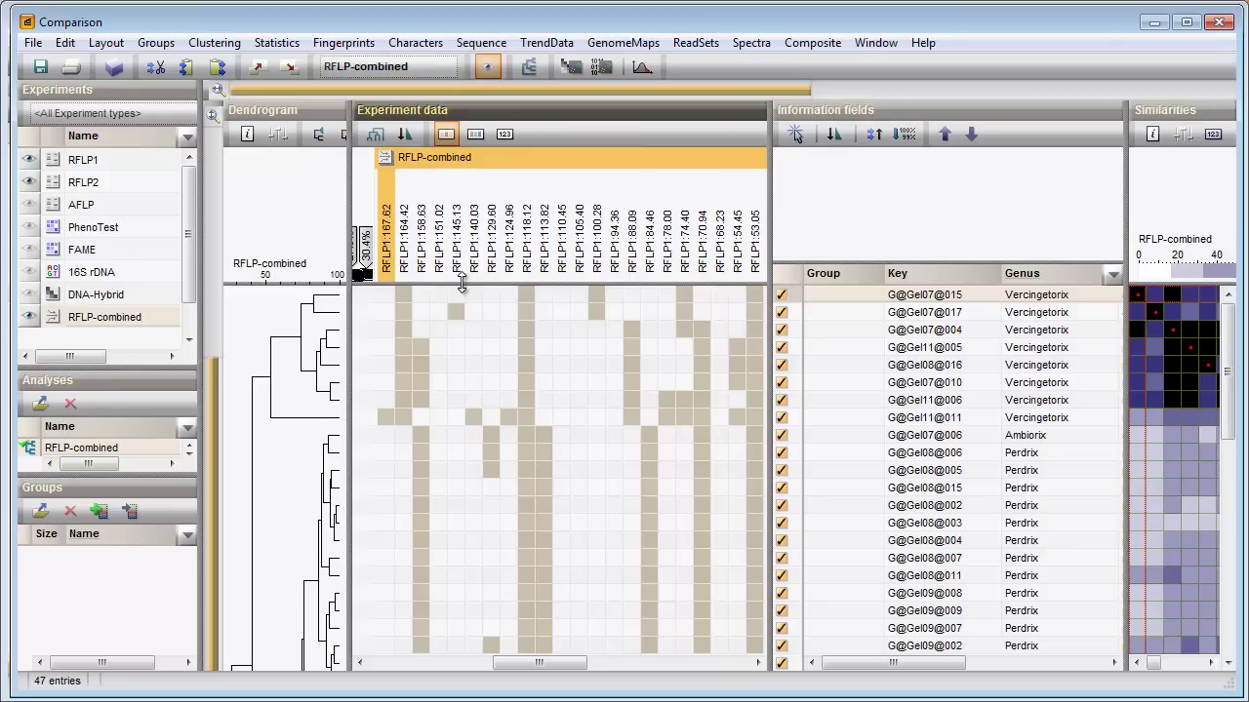
drag(527, 663, 579, 664)
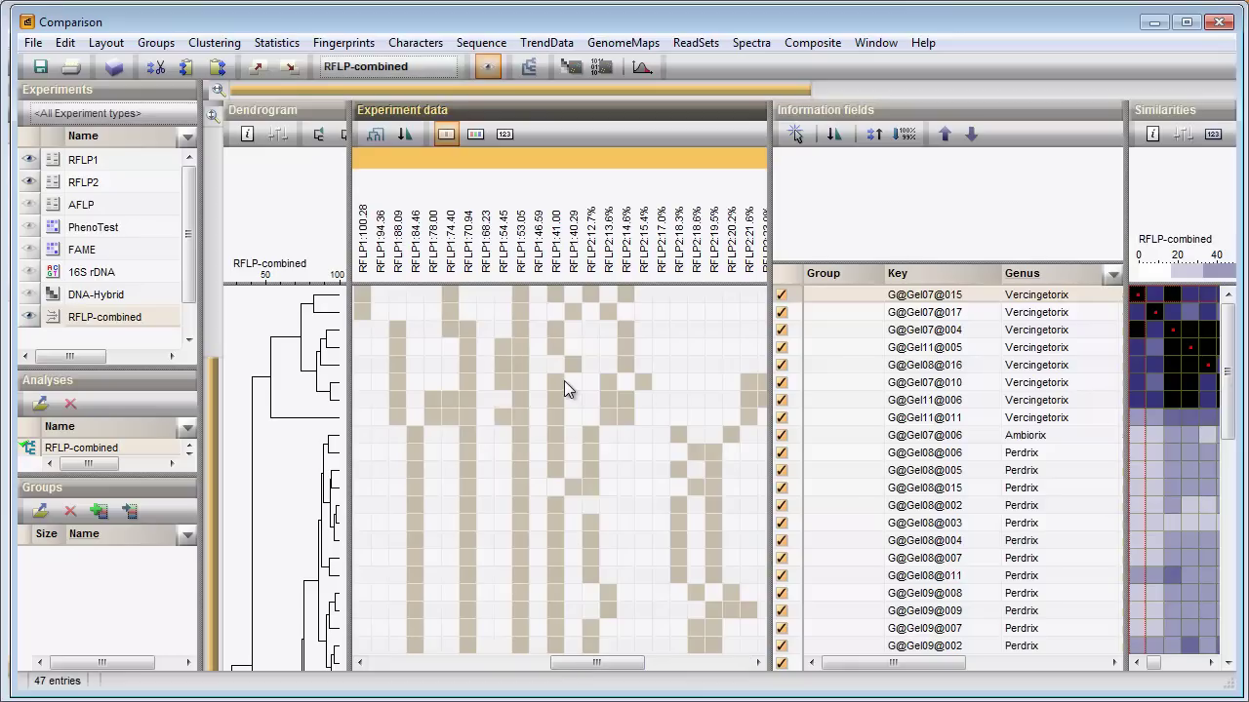
click(101, 318)
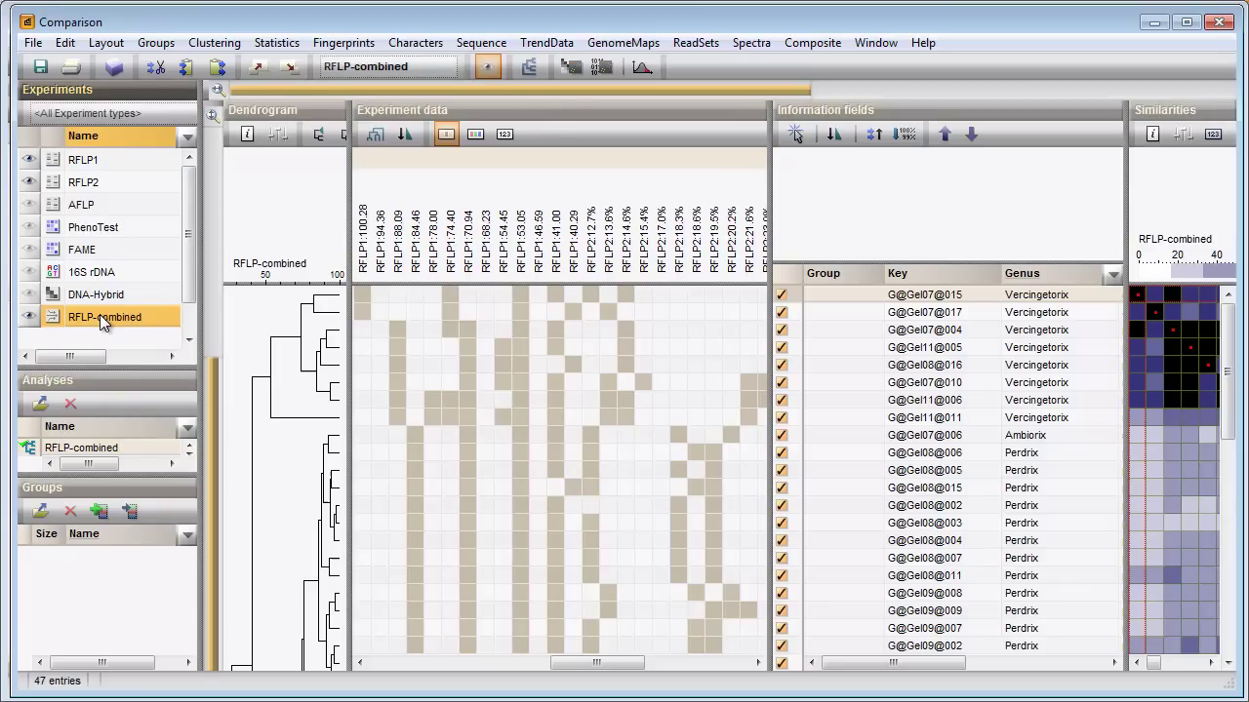
Recluster RFLP-combined with Dice and UPGMA, then compress the rows to fit all 47 entries.
click(530, 67)
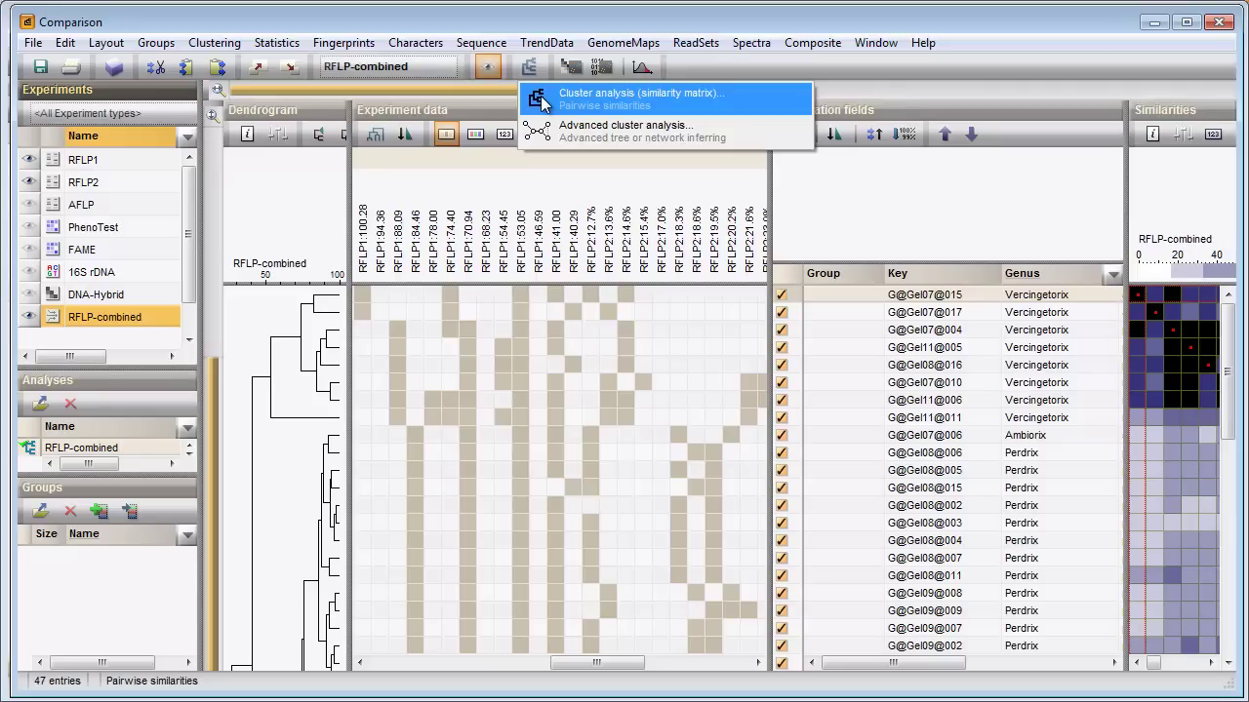
click(542, 102)
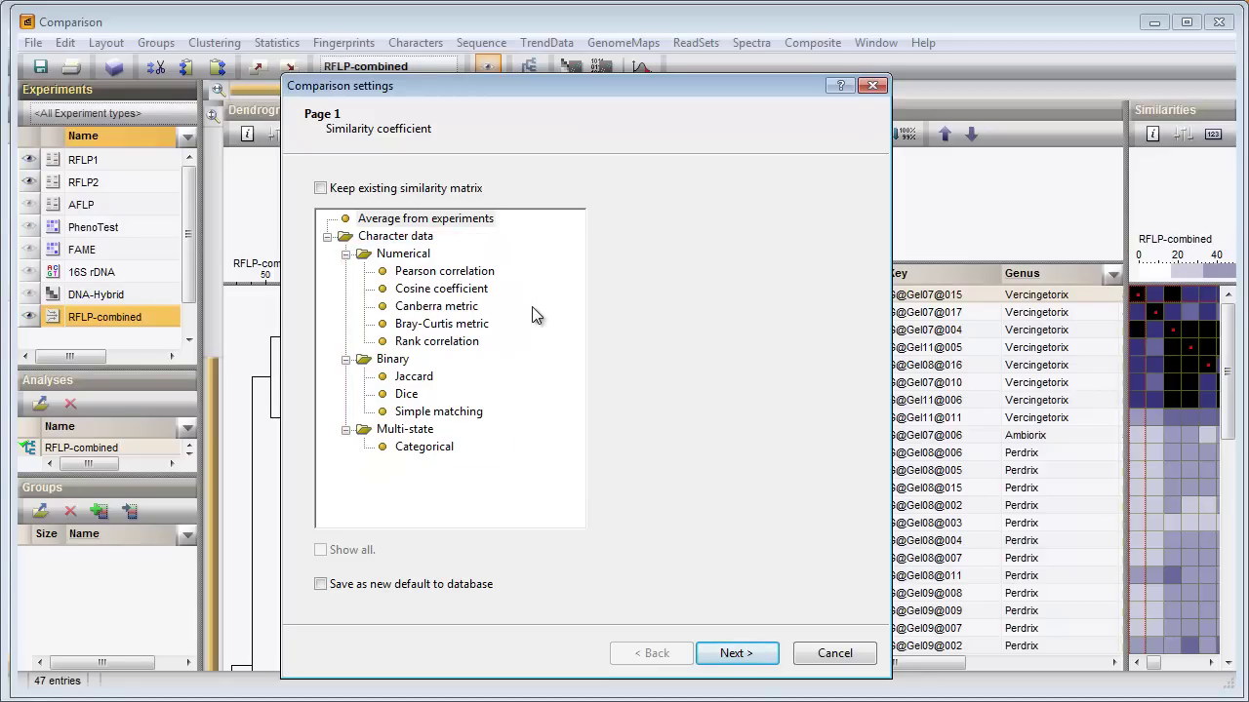
click(407, 394)
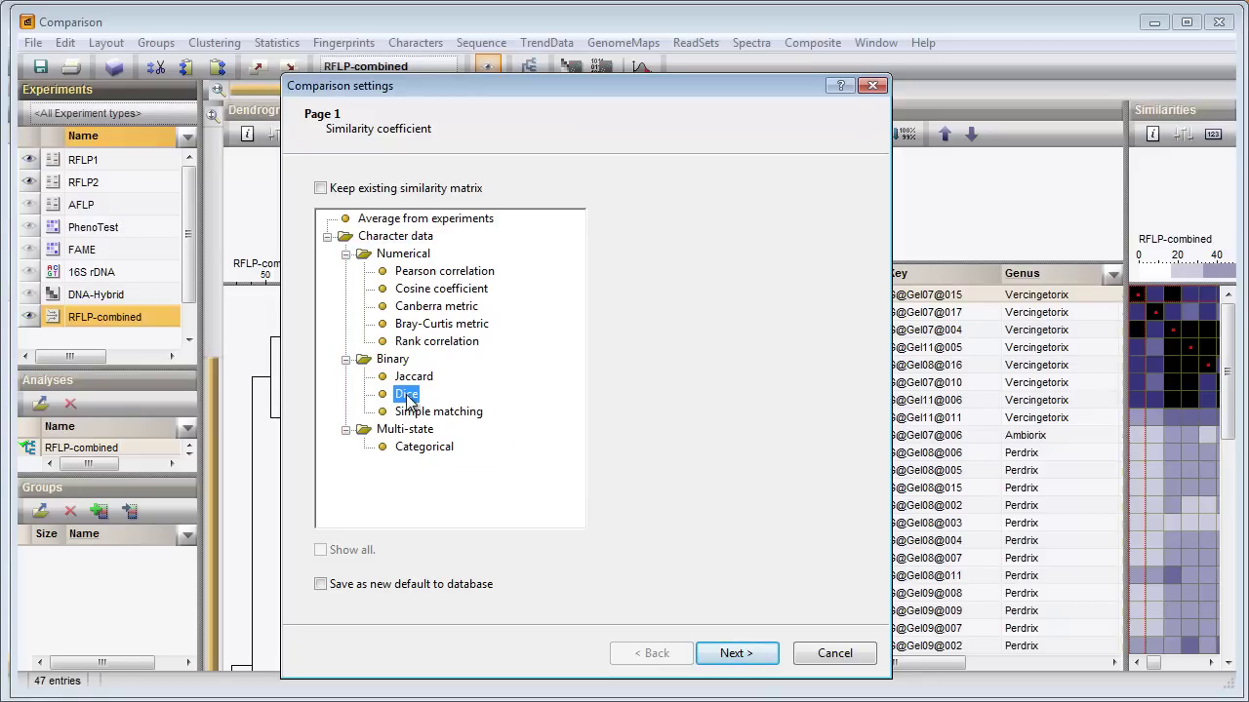
click(737, 653)
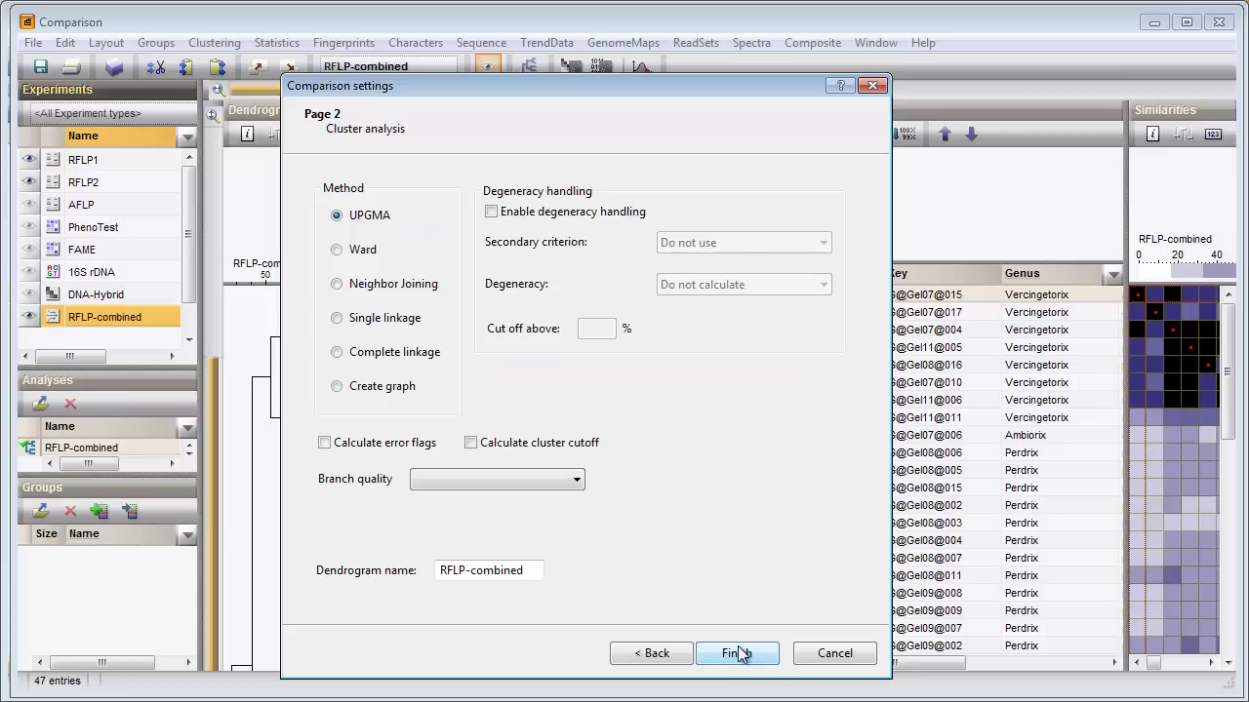
click(738, 651)
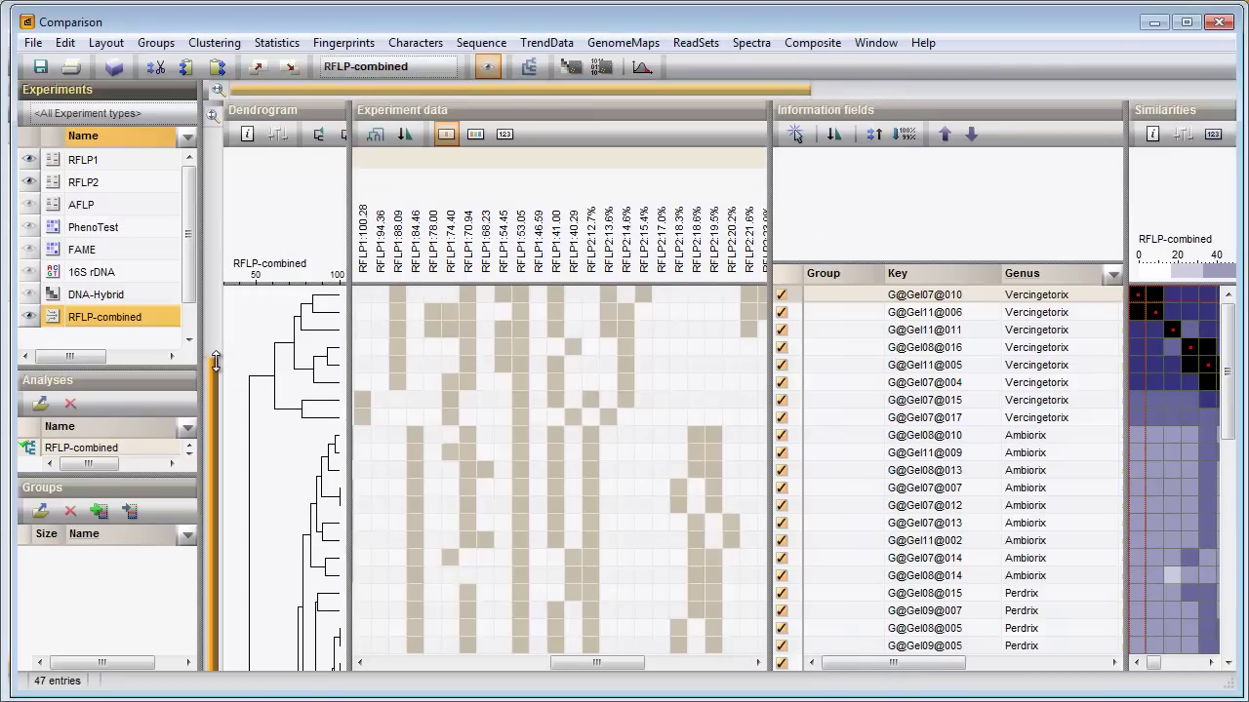
drag(215, 363, 228, 481)
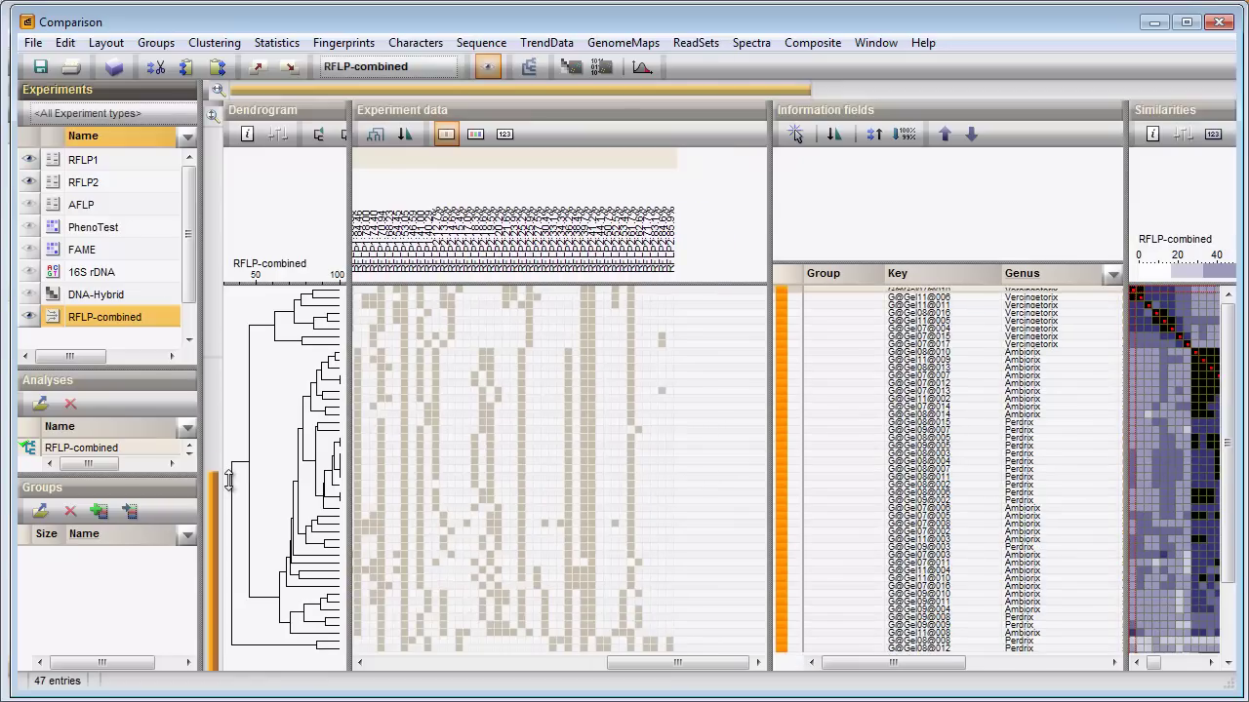